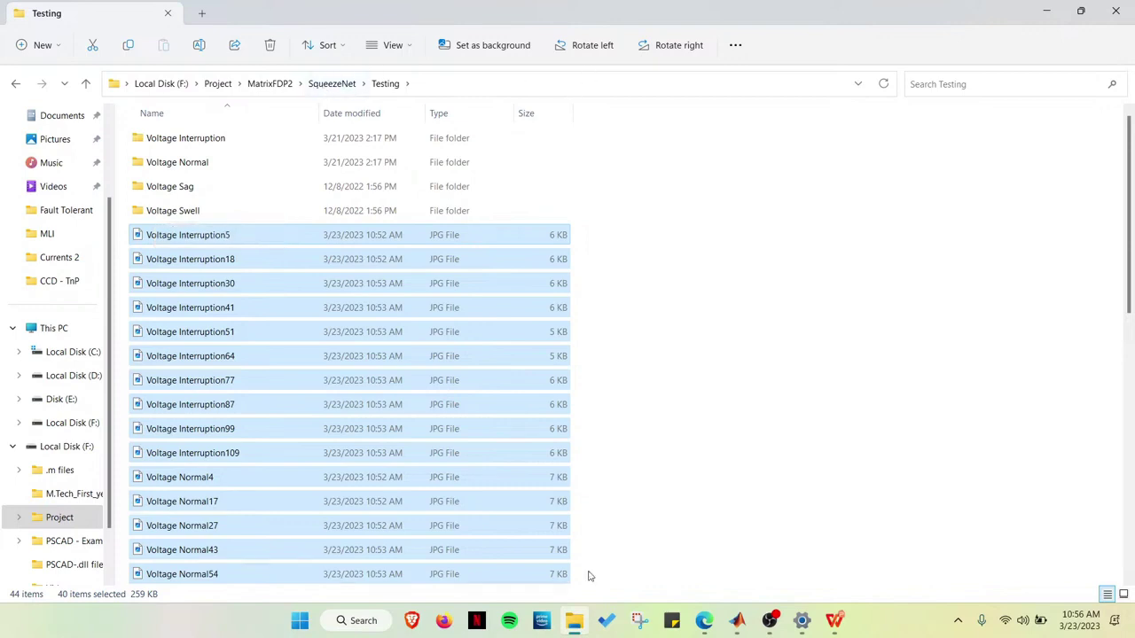
Go up to the SqueezeNet folder in File Explorer and display its full path
{"action": "left_click", "coordinate": [576, 625]}
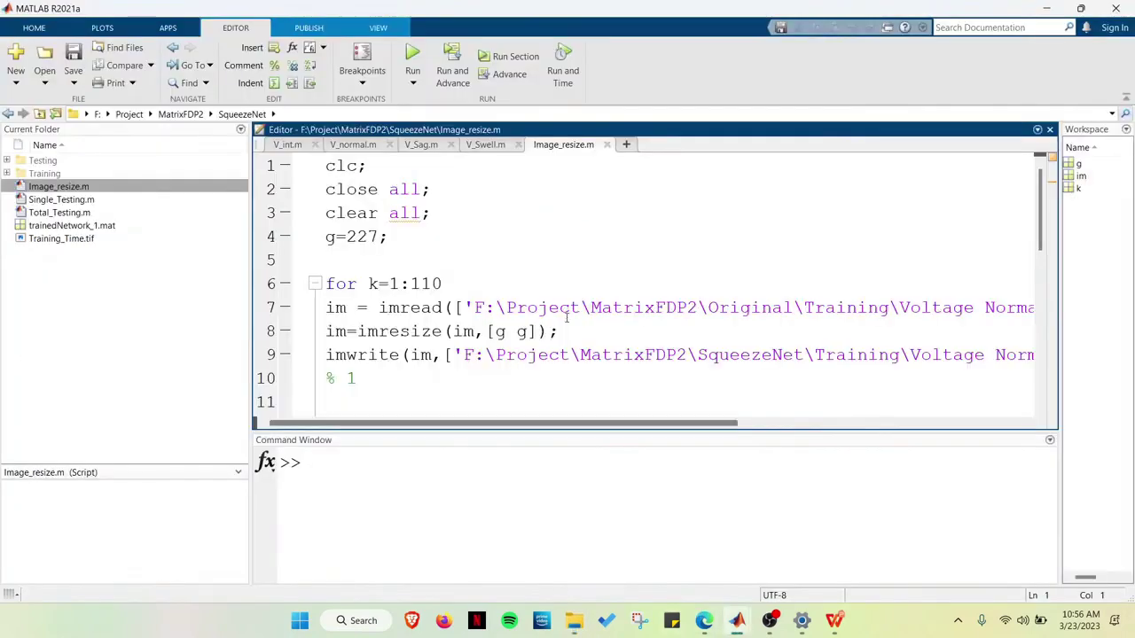
{"action": "left_click", "coordinate": [574, 621]}
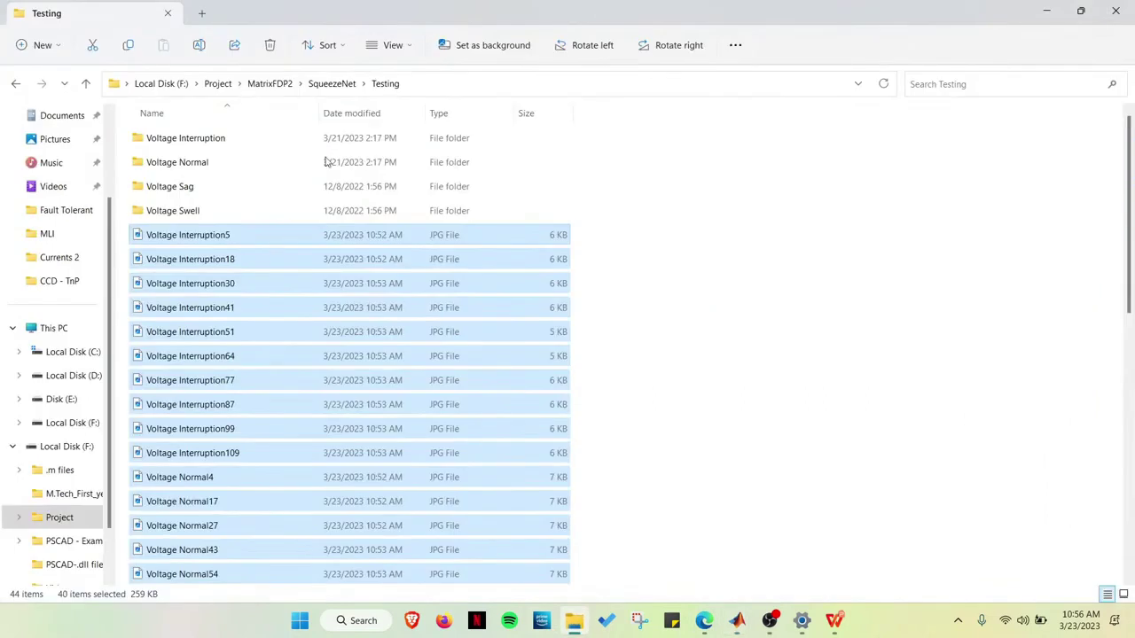
{"action": "left_click", "coordinate": [334, 84]}
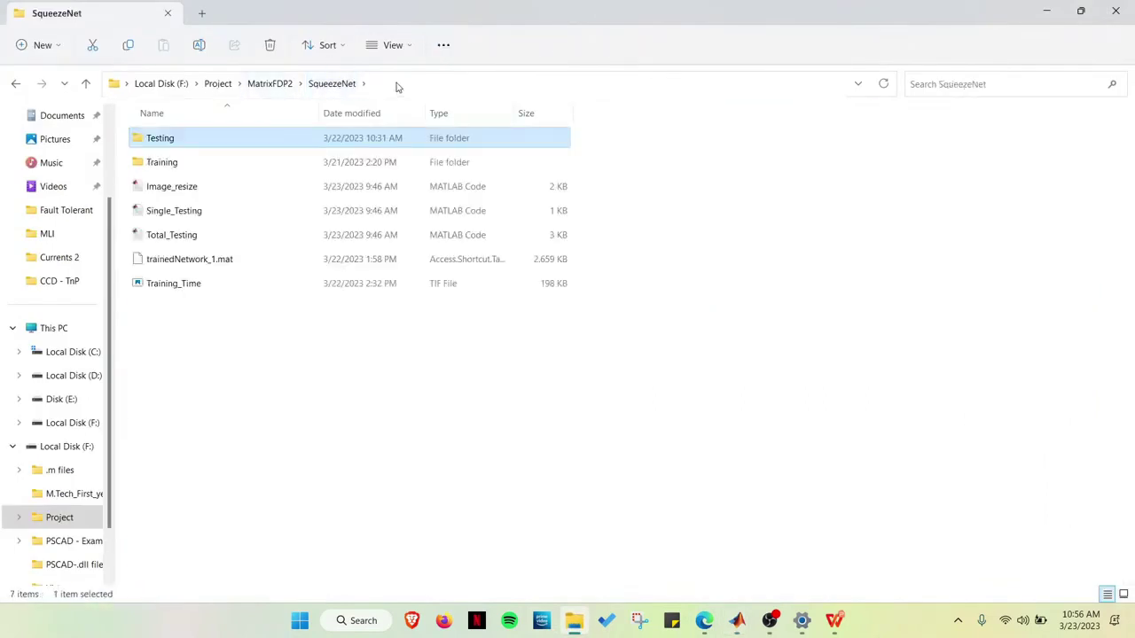
{"action": "left_click", "coordinate": [398, 83]}
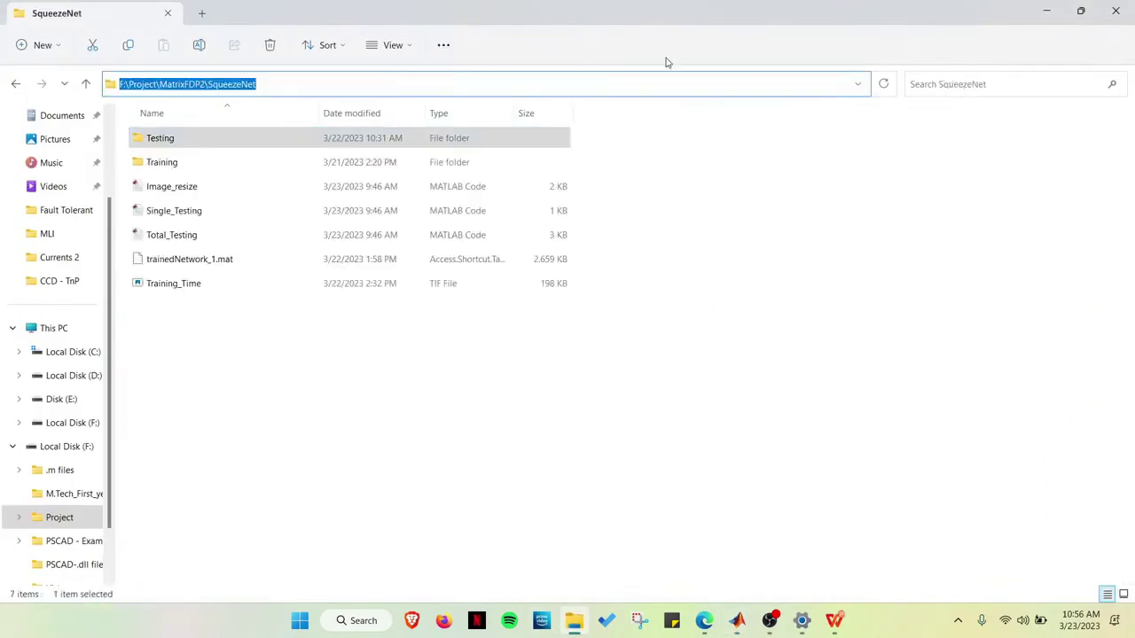
{"action": "left_click", "coordinate": [1051, 10]}
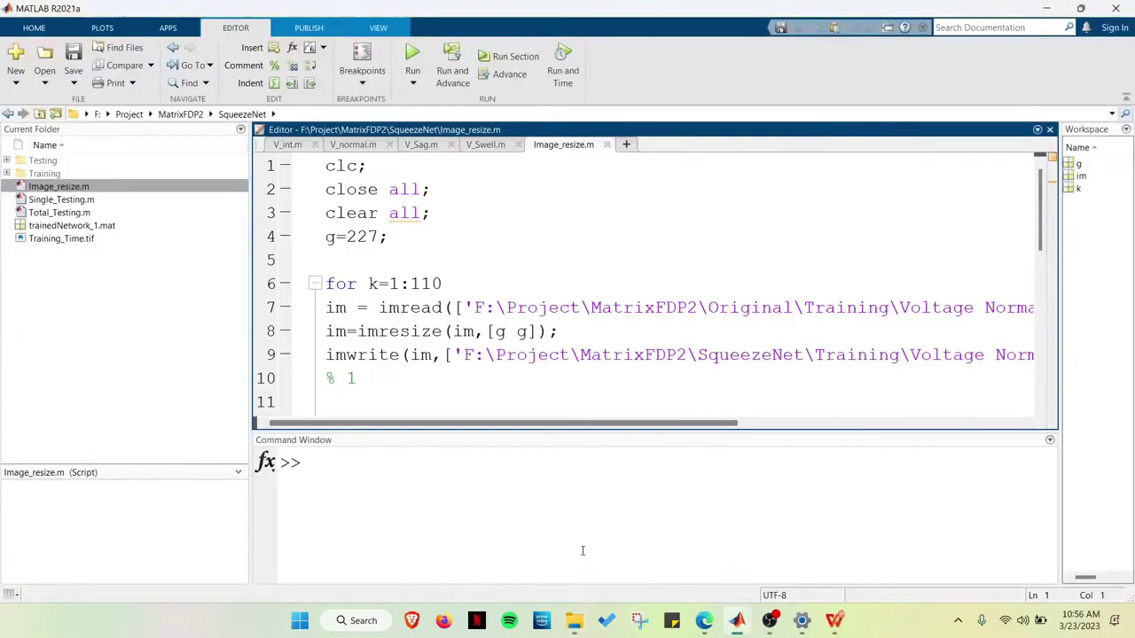
Switch to Deep Network Designer and look over its data area and the network's export options
{"action": "mouse_move", "coordinate": [742, 624]}
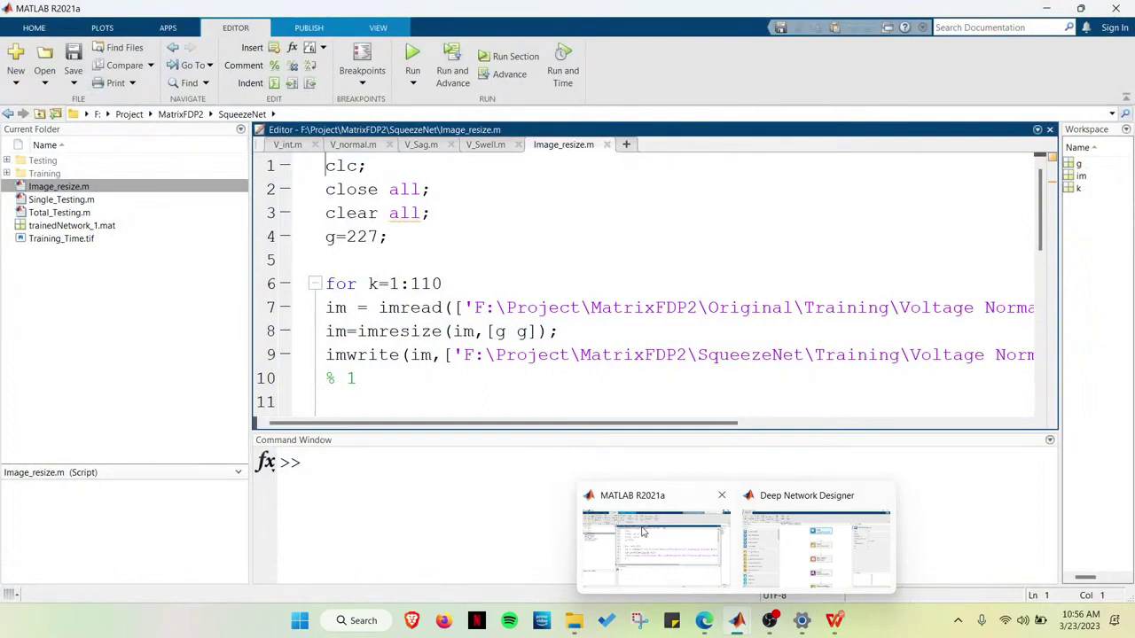
{"action": "left_click", "coordinate": [746, 552]}
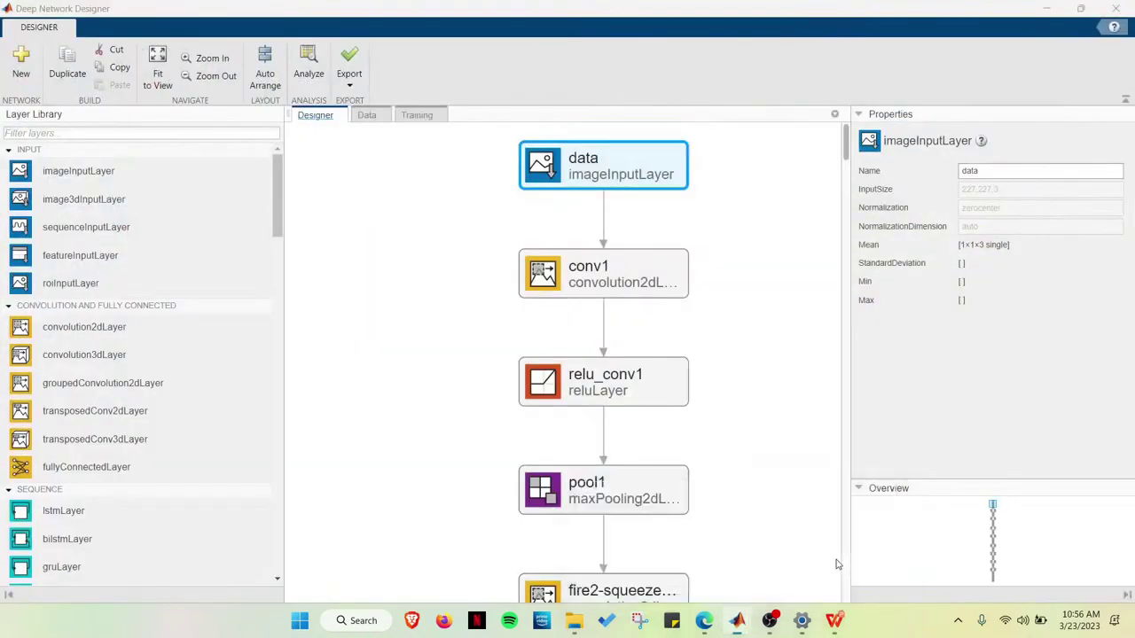
{"action": "left_click", "coordinate": [383, 119]}
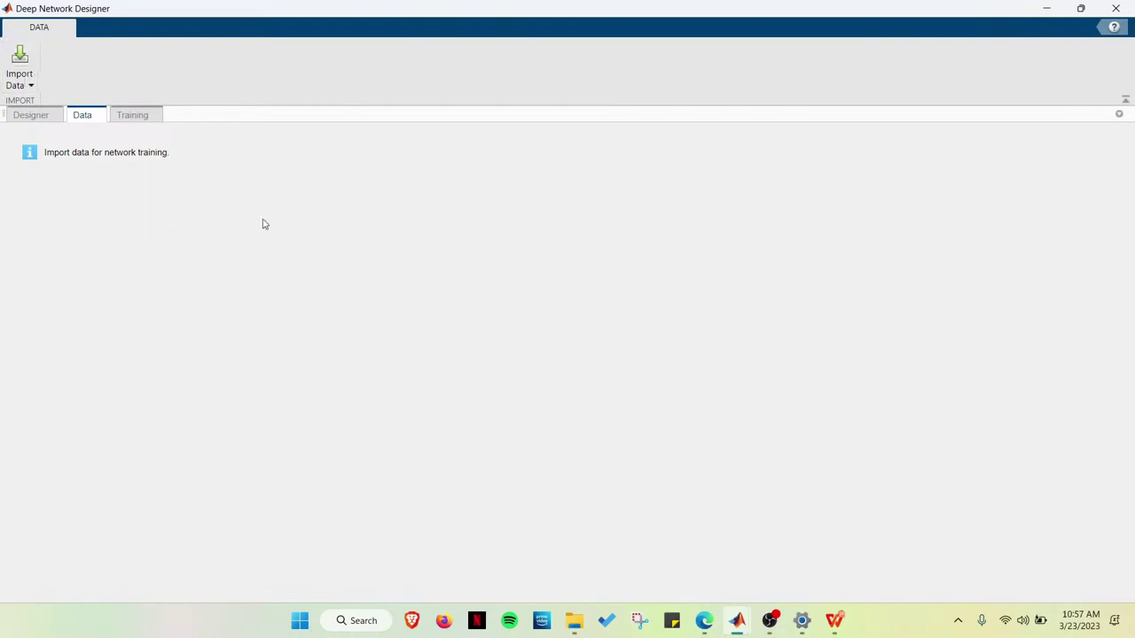
{"action": "left_click", "coordinate": [30, 115]}
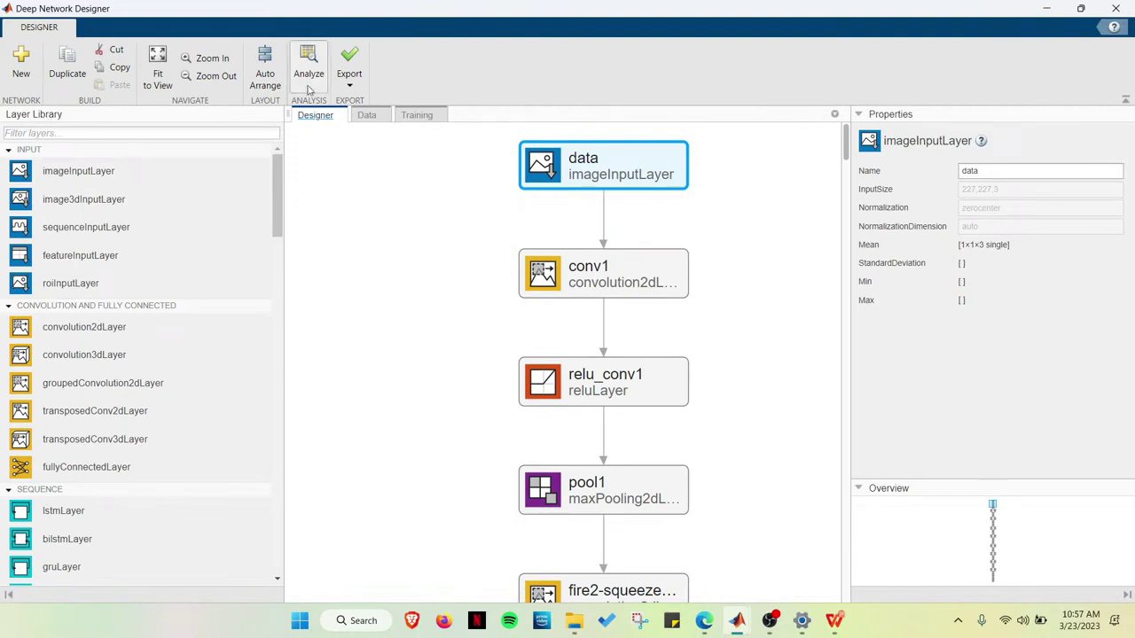
{"action": "left_click", "coordinate": [353, 87]}
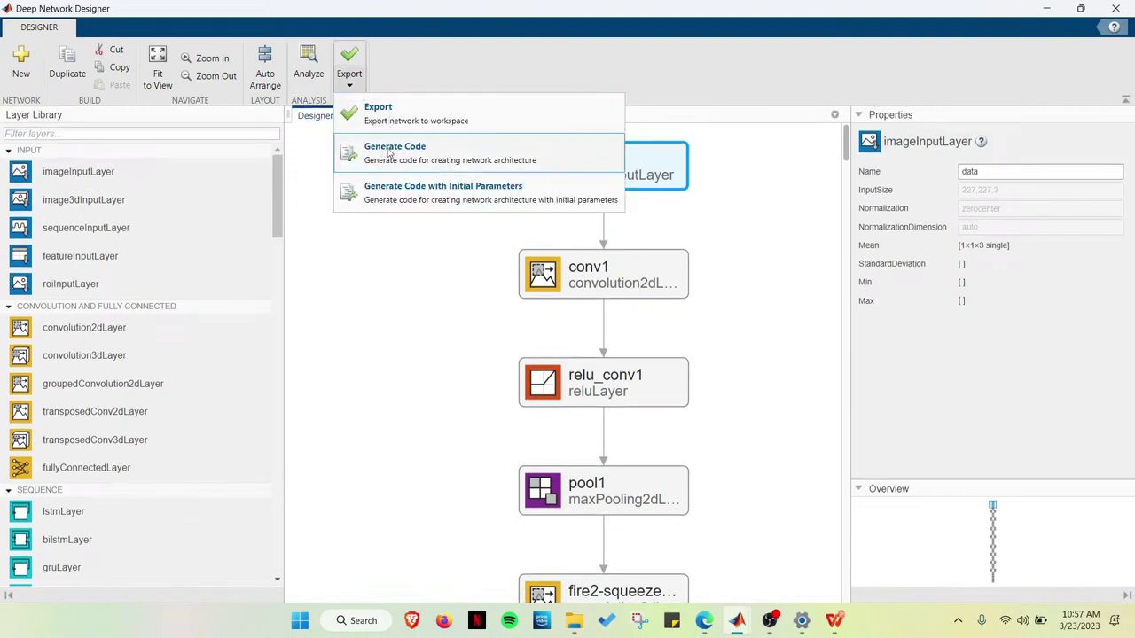
{"action": "left_click", "coordinate": [388, 269]}
Start an image data import for network training and browse for the source folder
{"action": "left_click", "coordinate": [371, 117]}
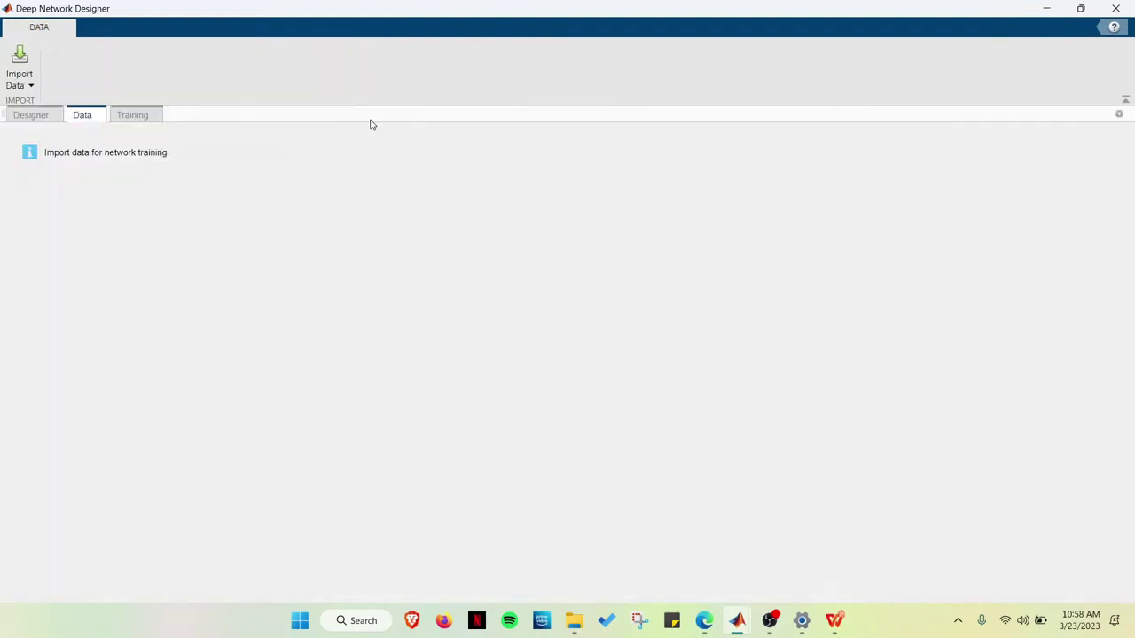
{"action": "left_click", "coordinate": [13, 59]}
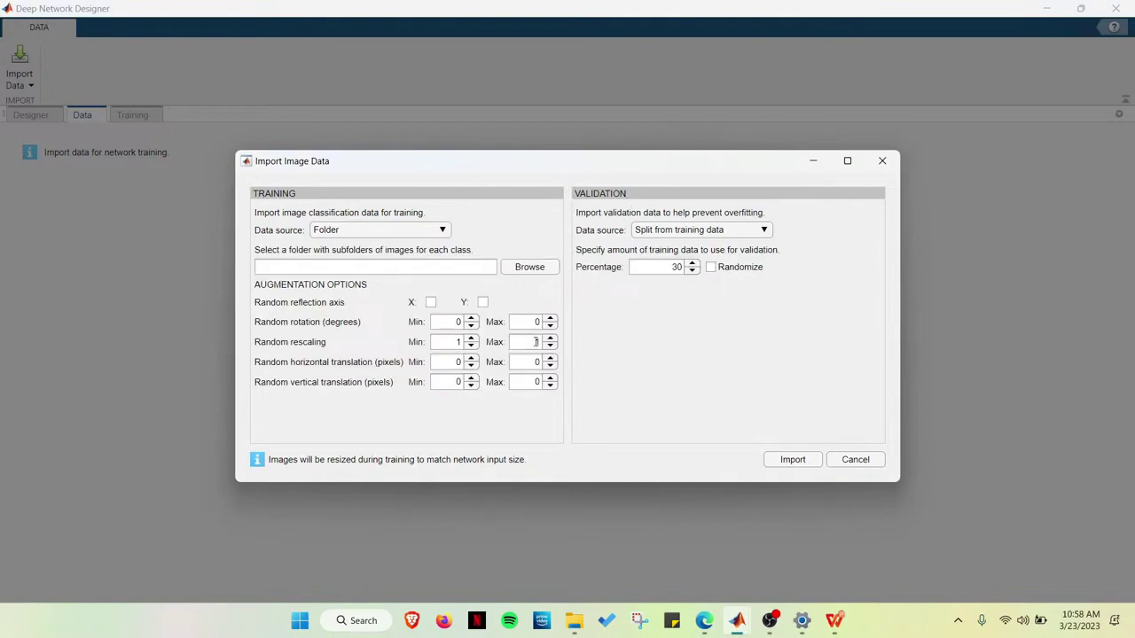
{"action": "left_click", "coordinate": [530, 268]}
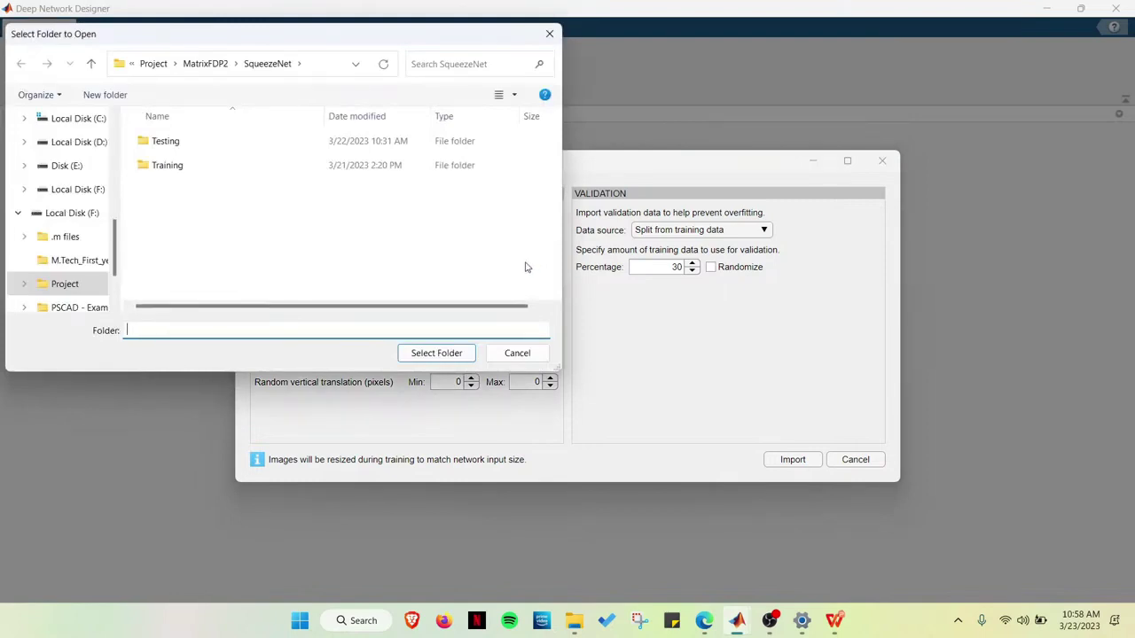
Switch to the FDP presentation in WPS Office and view slide 9 on supervised and reinforcement learning
{"action": "mouse_move", "coordinate": [832, 622]}
{"action": "left_click", "coordinate": [798, 539]}
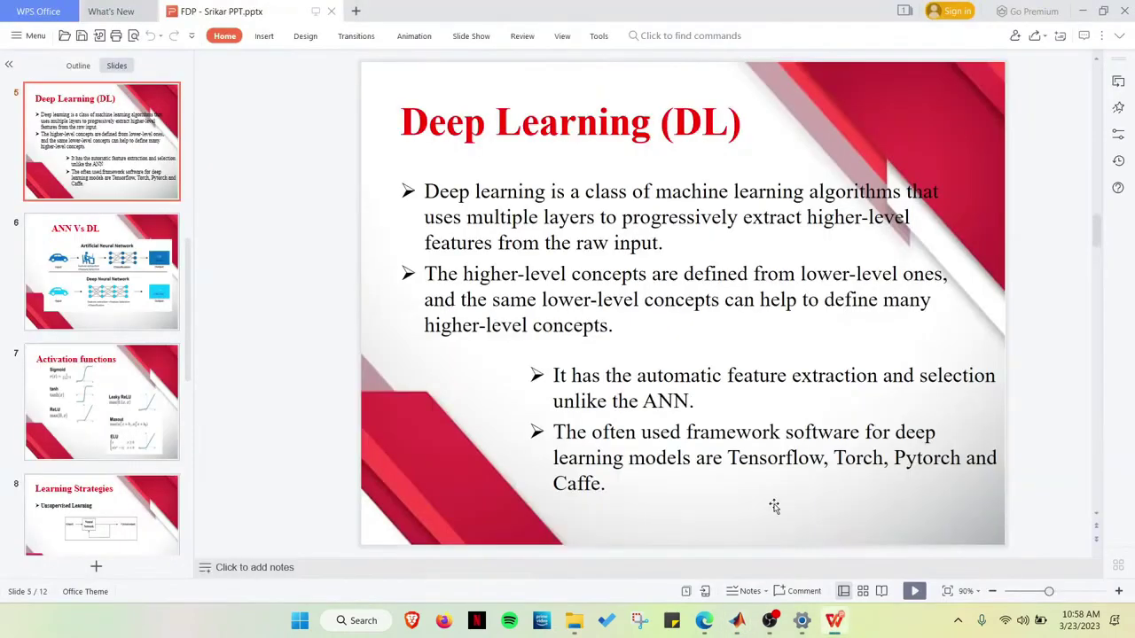
{"action": "scroll", "coordinate": [102, 474], "scroll_direction": "down", "scroll_amount": 5}
{"action": "left_click", "coordinate": [120, 300]}
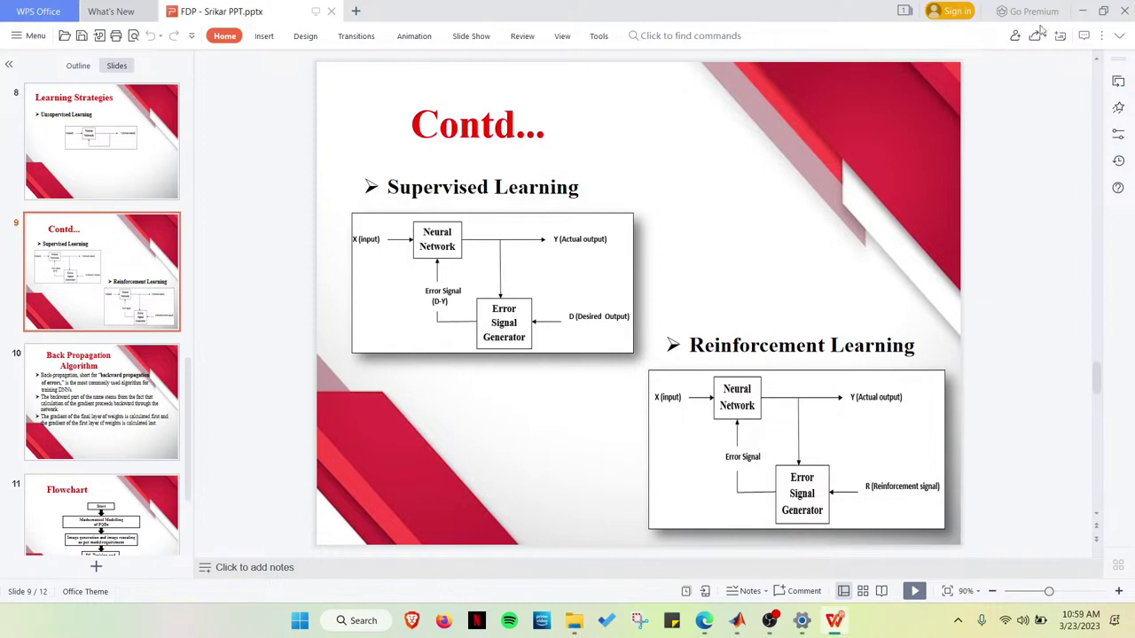
{"action": "left_click", "coordinate": [1081, 12]}
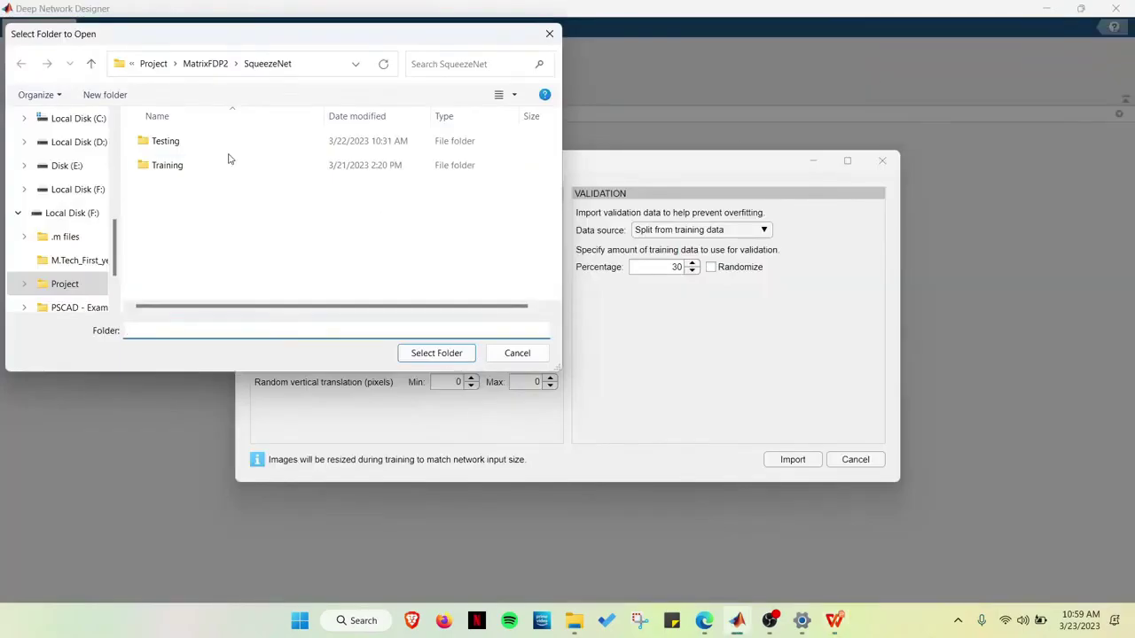
Choose the SqueezeNet Training folder as the data source and import it with 30 percent split off for validation
{"action": "left_click", "coordinate": [174, 167]}
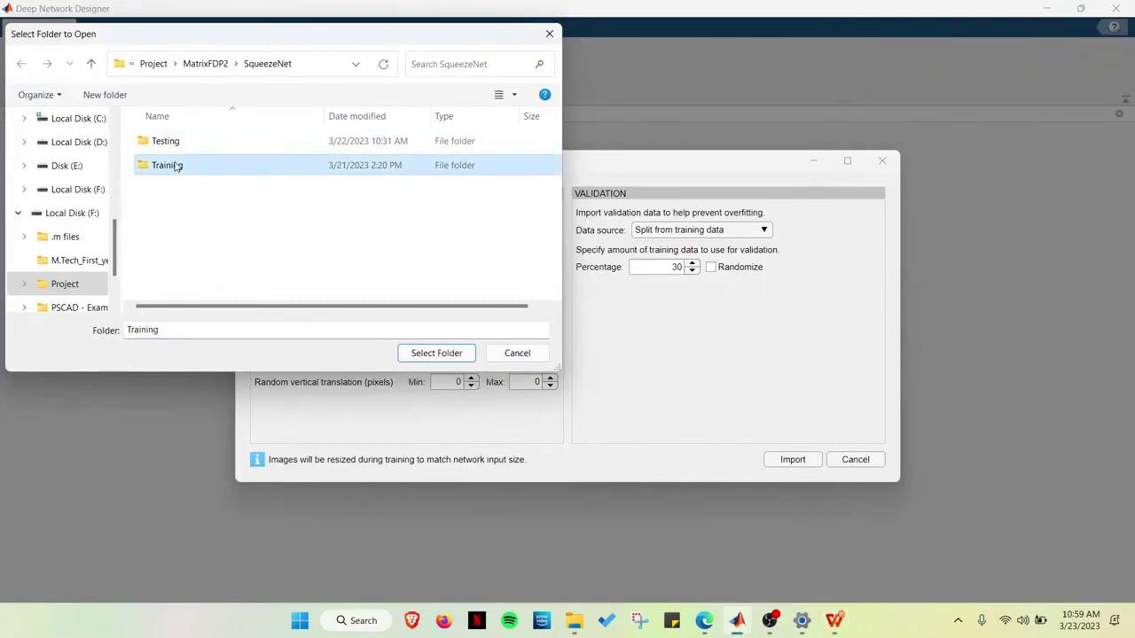
{"action": "left_click", "coordinate": [436, 352]}
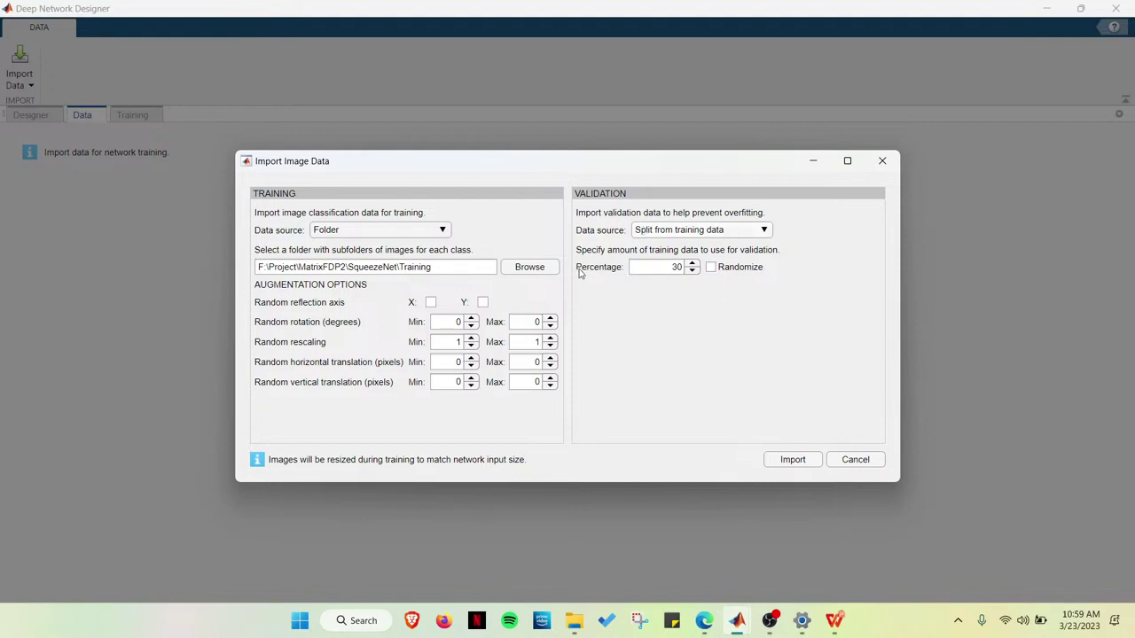
{"action": "left_click", "coordinate": [799, 461]}
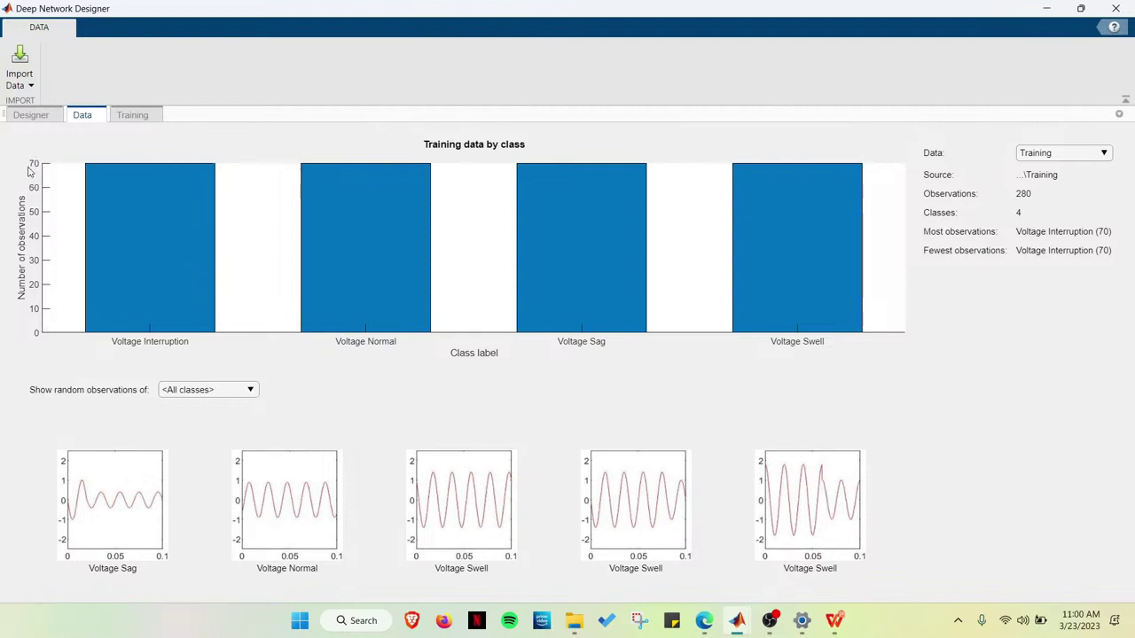
Compare the class distribution and sample images of the validation data with those of the training data
{"action": "left_click", "coordinate": [1043, 155]}
{"action": "left_click", "coordinate": [1033, 187]}
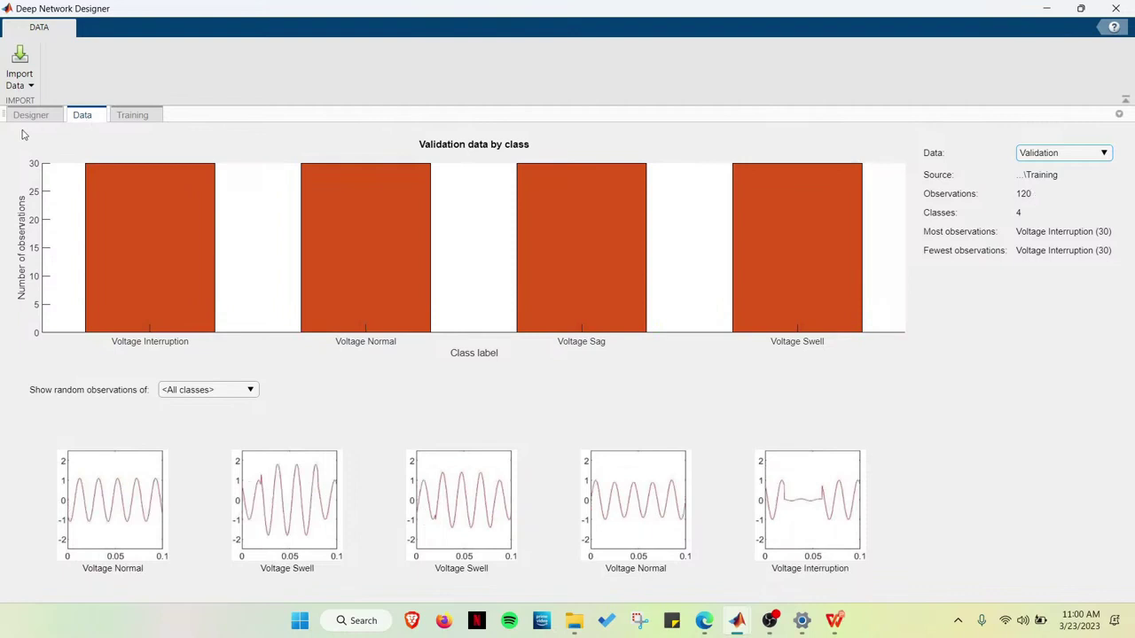
{"action": "left_click", "coordinate": [1060, 155]}
{"action": "left_click", "coordinate": [1057, 169]}
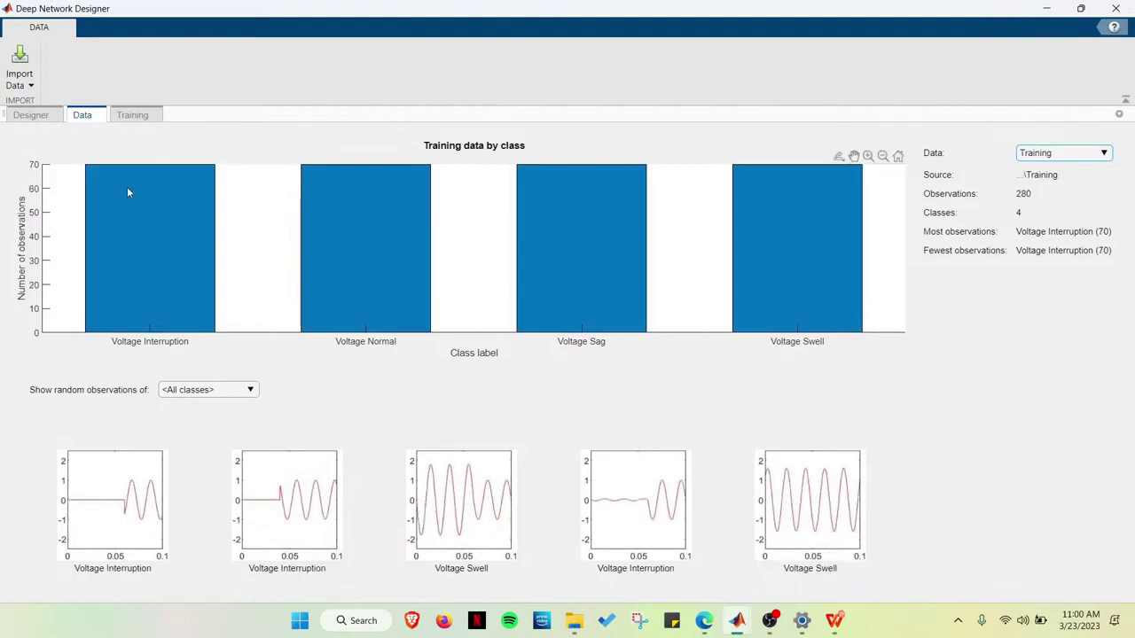
Set the training options to InitialLearnRate 0.0001, ValidationFrequency 4 and MiniBatchSize 70
{"action": "left_click", "coordinate": [131, 115]}
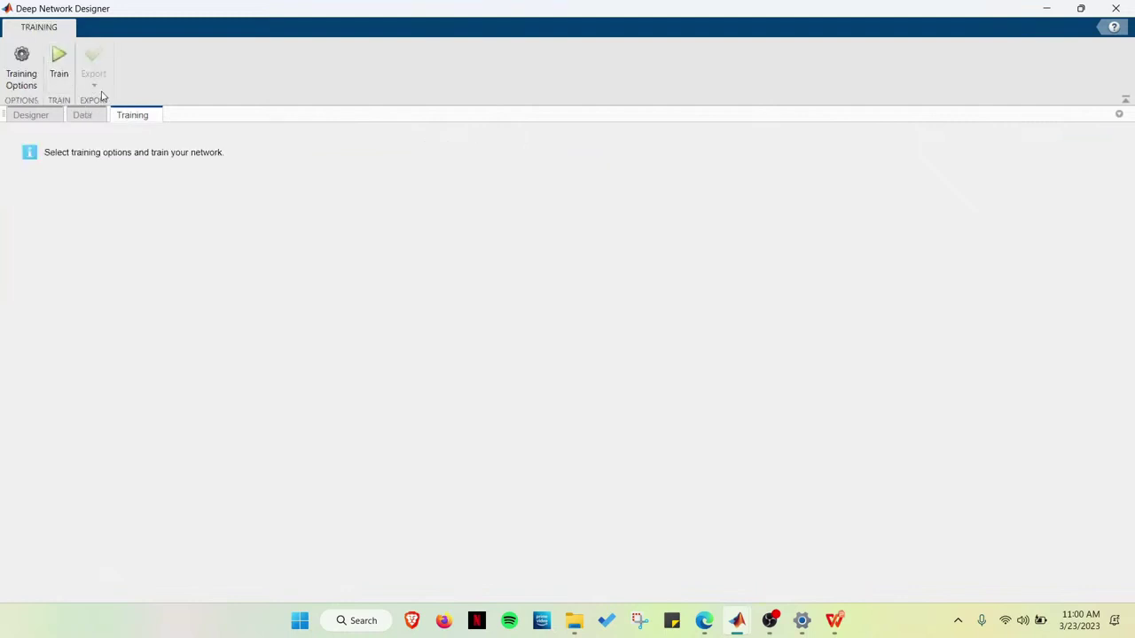
{"action": "left_click", "coordinate": [36, 79]}
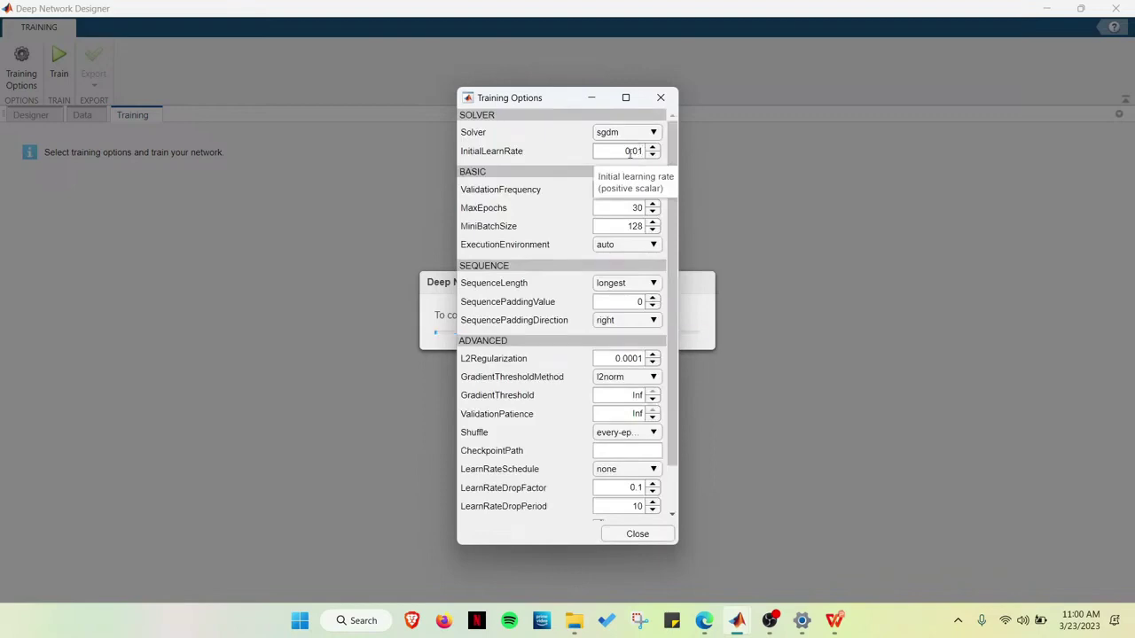
{"action": "left_click", "coordinate": [636, 151]}
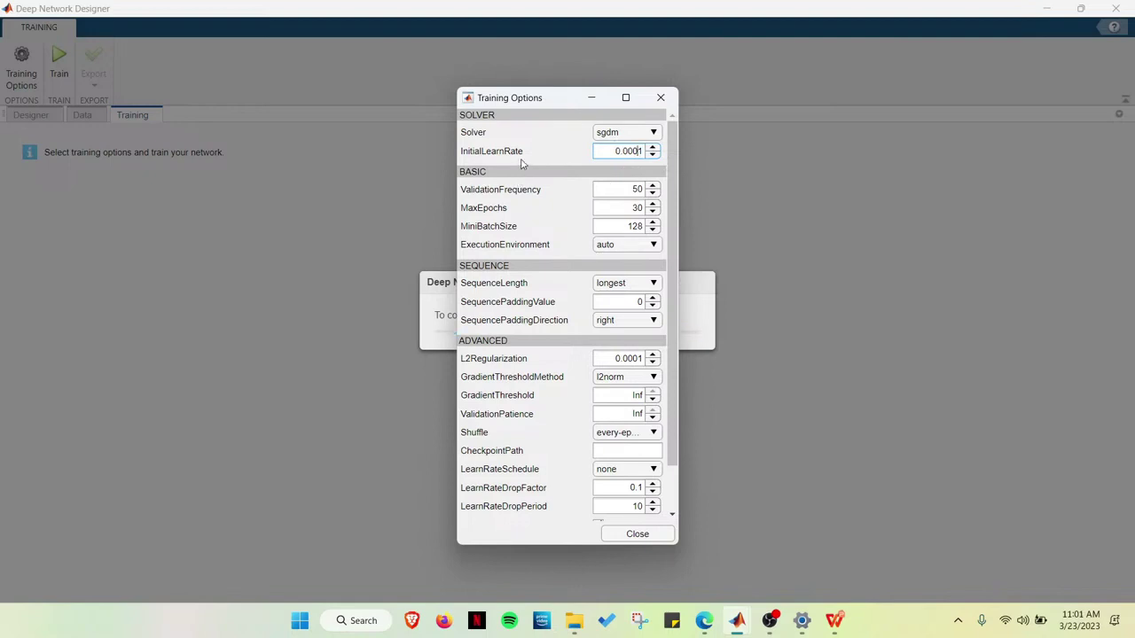
{"action": "double_click", "coordinate": [636, 189]}
{"action": "type", "text": "4"}
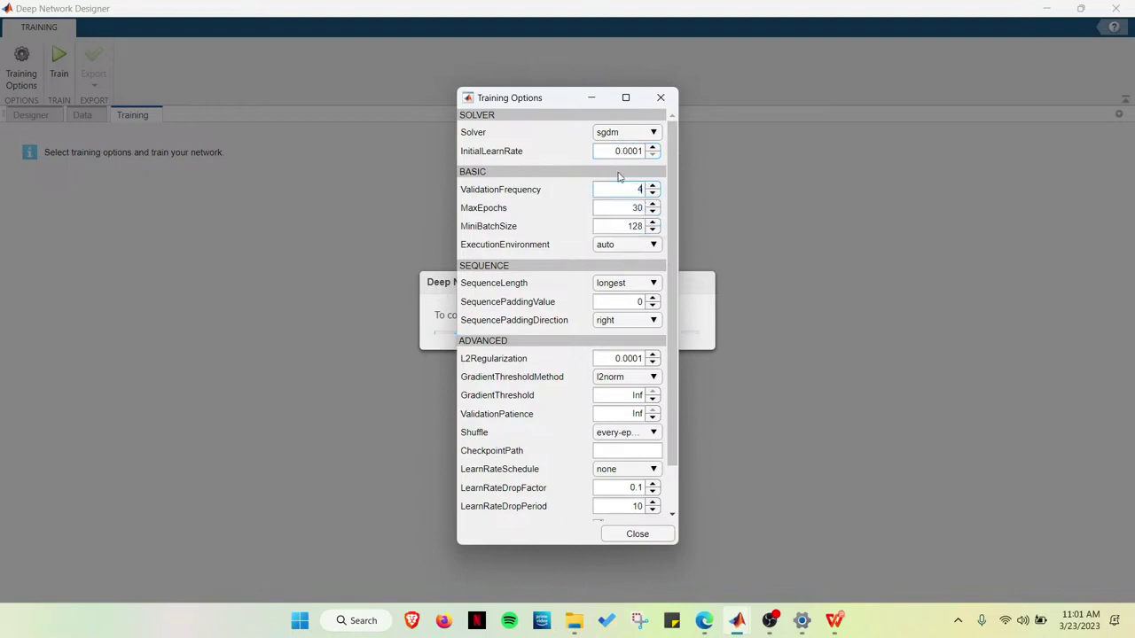
{"action": "double_click", "coordinate": [636, 226]}
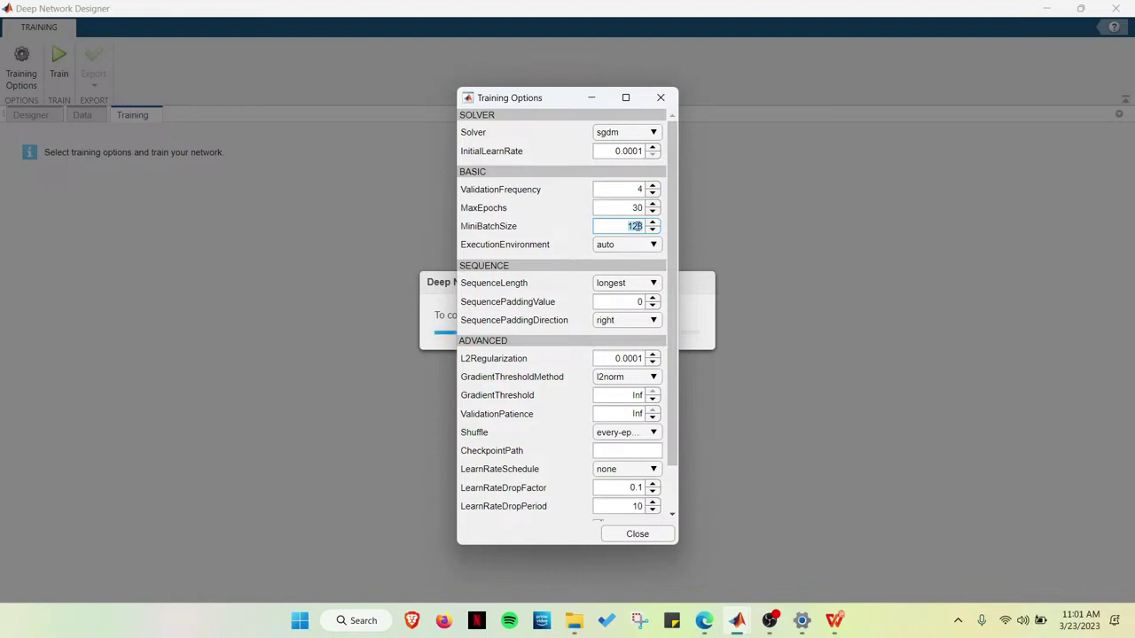
{"action": "type", "text": "70"}
{"action": "left_click", "coordinate": [635, 535]}
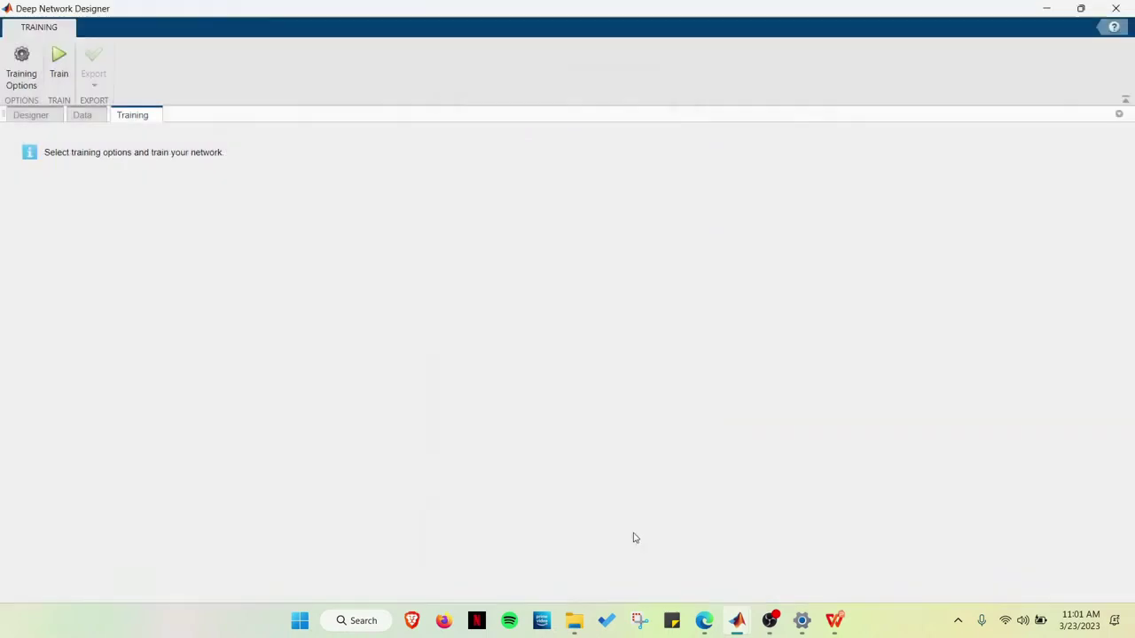
Start training the network with the configured options
{"action": "left_click", "coordinate": [62, 75]}
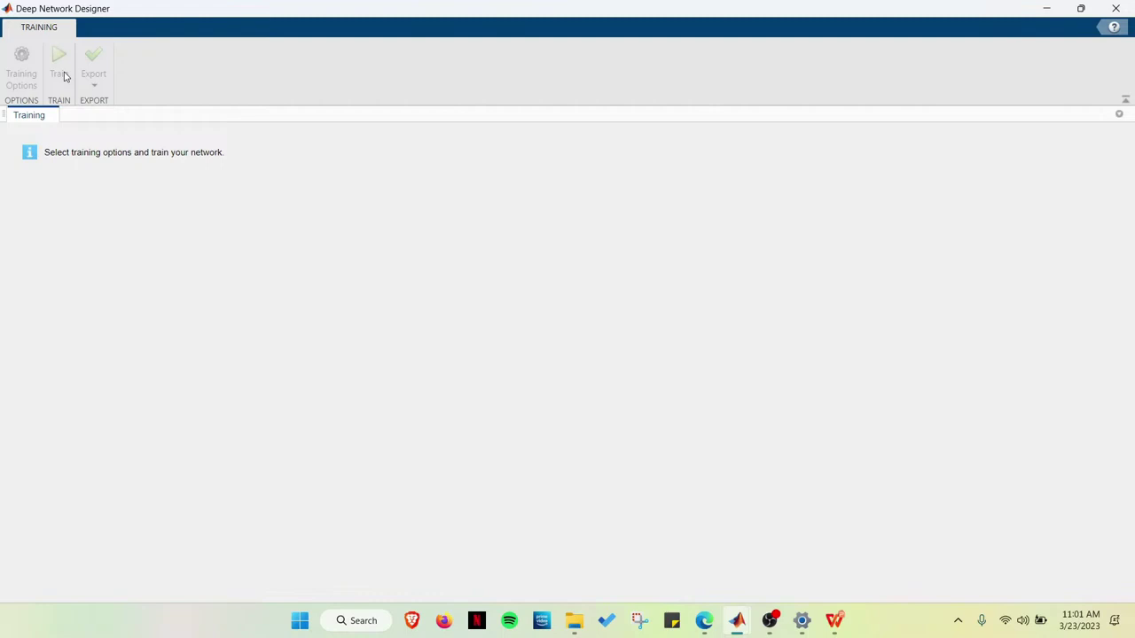
{"action": "left_click", "coordinate": [61, 74]}
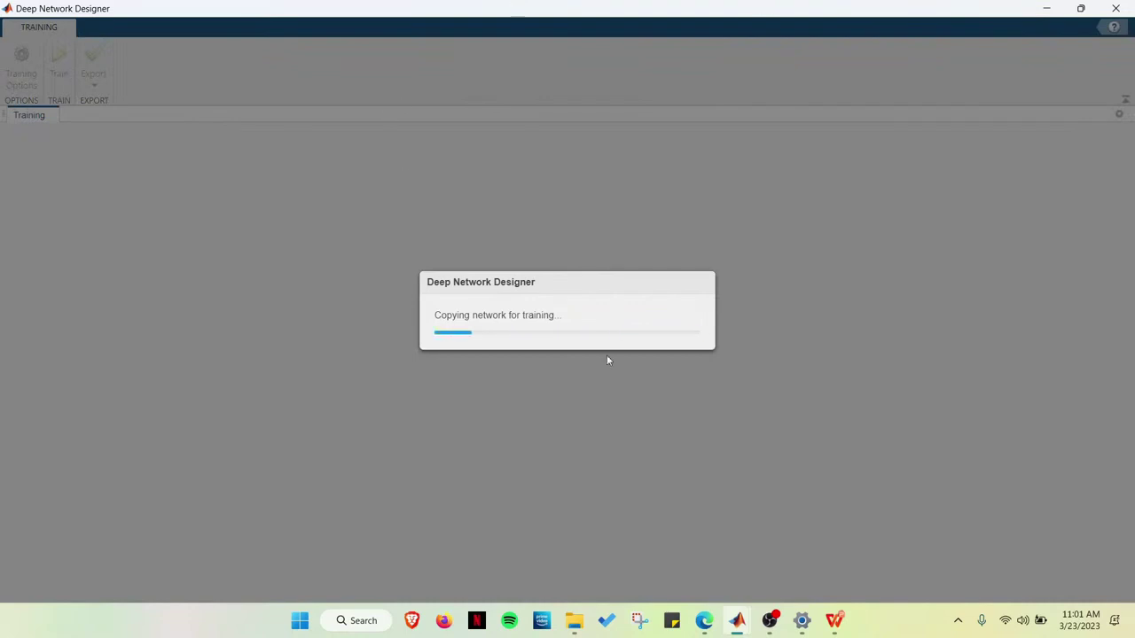
In File Explorer, open the SqueezeNet Testing folder and move its ten loose Voltage Interruption images, 5 through 109, into the Voltage Interruption subfolder
{"action": "left_click", "coordinate": [574, 620]}
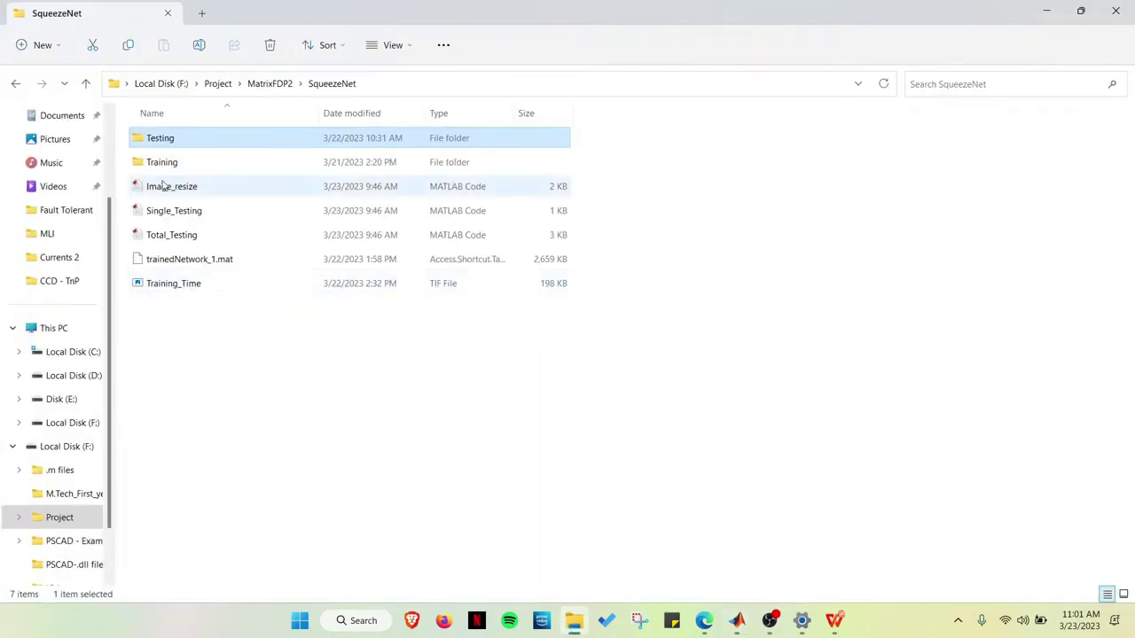
{"action": "double_click", "coordinate": [163, 140]}
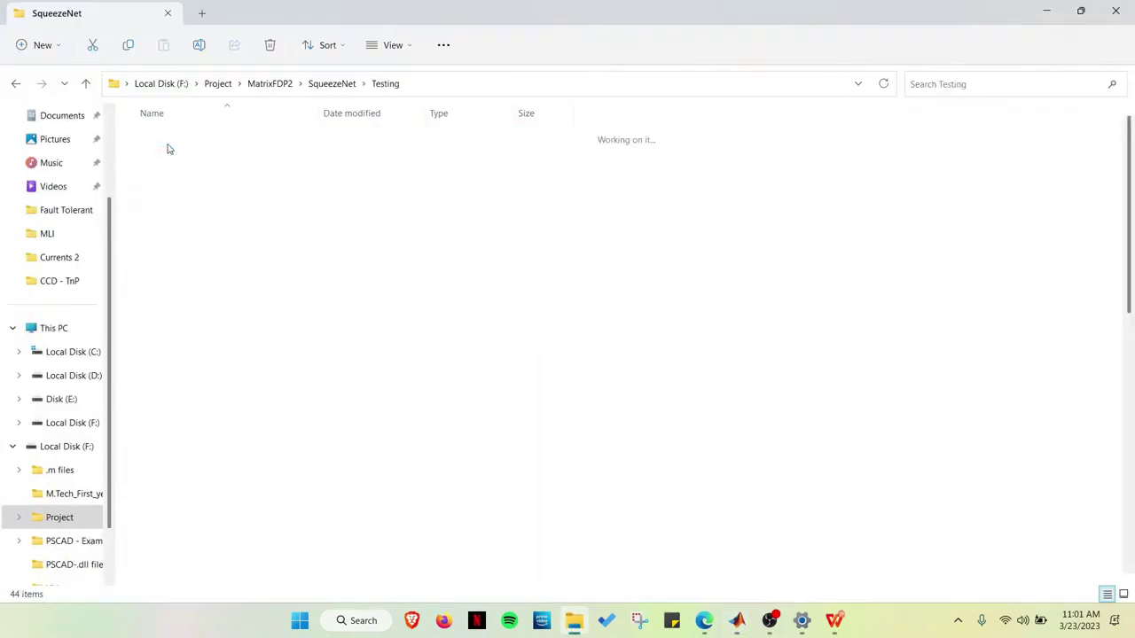
{"action": "left_click", "coordinate": [500, 167]}
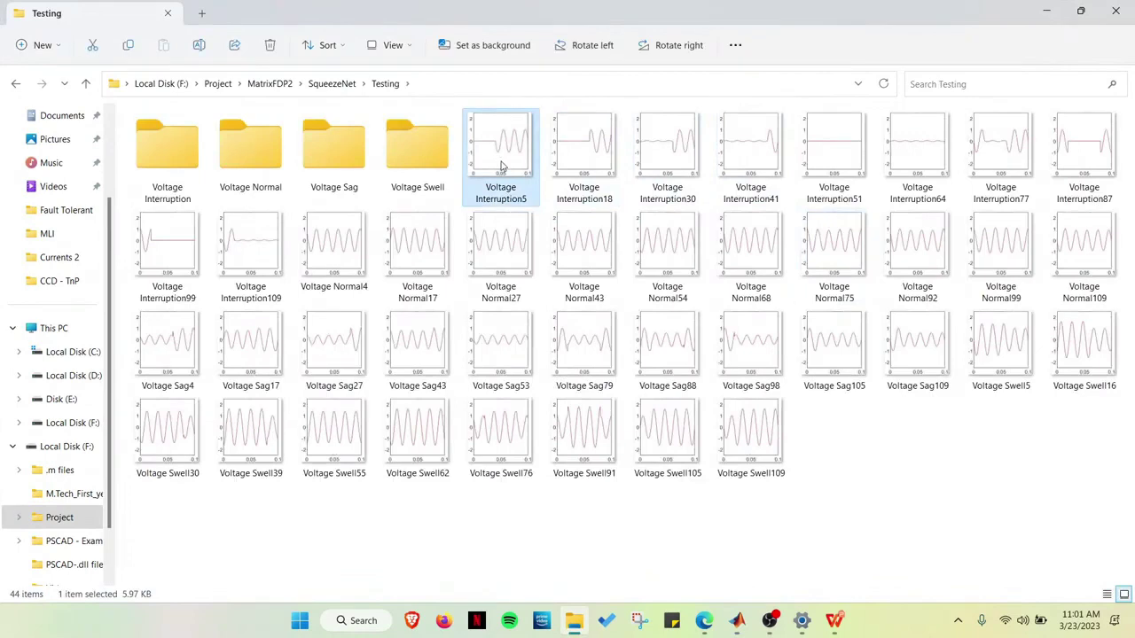
{"action": "left_click", "coordinate": [609, 155], "text": "ctrl"}
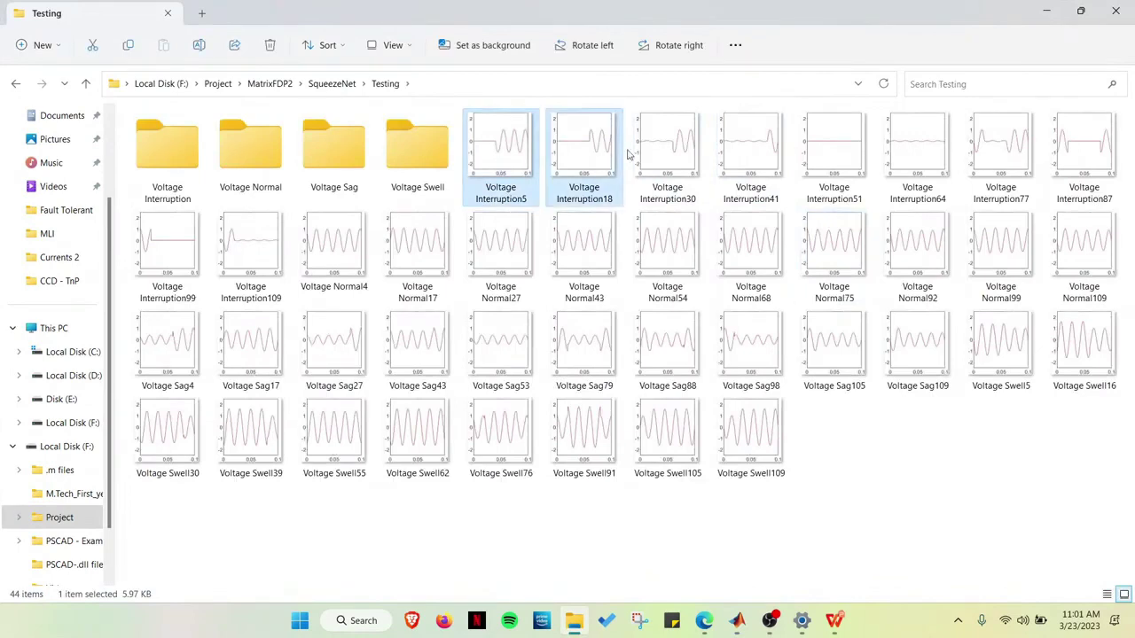
{"action": "left_click", "coordinate": [687, 155], "text": "ctrl"}
{"action": "left_click", "coordinate": [752, 164], "text": "ctrl"}
{"action": "left_click", "coordinate": [857, 164], "text": "ctrl"}
{"action": "left_click", "coordinate": [924, 163], "text": "ctrl"}
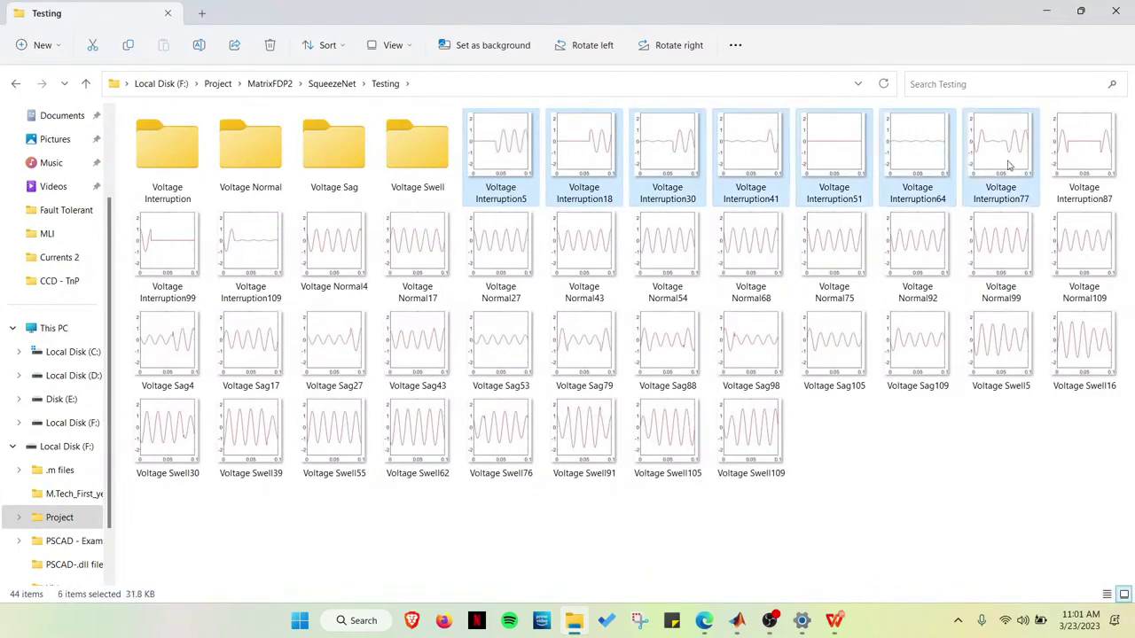
{"action": "left_click", "coordinate": [1006, 164], "text": "ctrl"}
{"action": "left_click", "coordinate": [1076, 169], "text": "ctrl"}
{"action": "left_click", "coordinate": [149, 244], "text": "ctrl"}
{"action": "left_click", "coordinate": [215, 241], "text": "ctrl"}
{"action": "left_click_drag", "start_coordinate": [228, 254], "coordinate": [173, 165]}
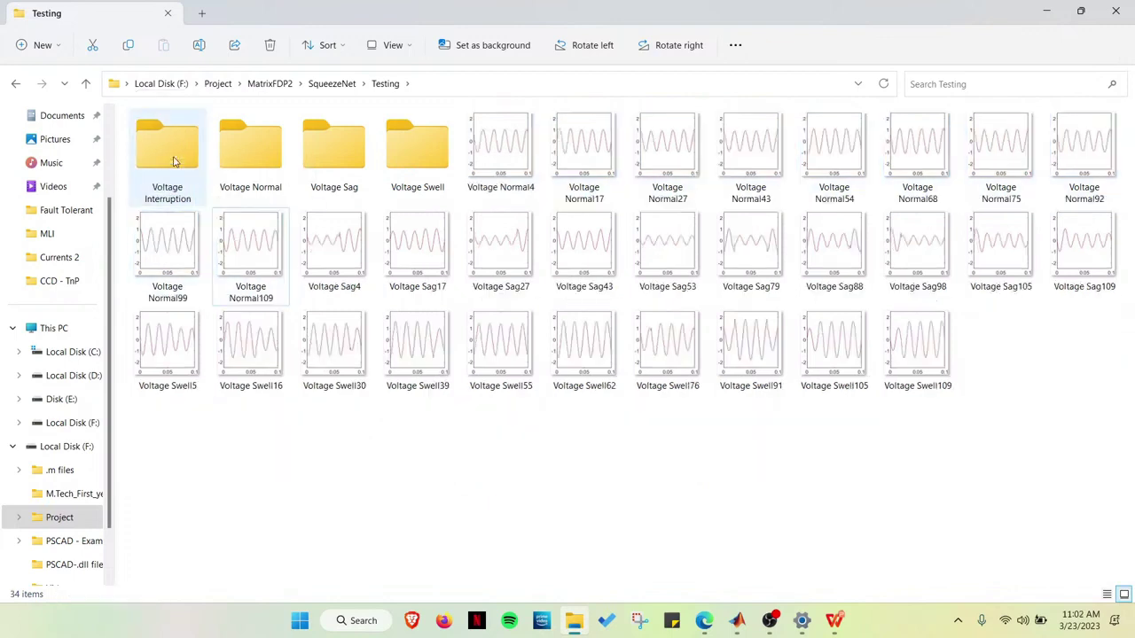
Move the ten loose Voltage Normal images, 4 through 109, into the Voltage Normal subfolder
{"action": "left_click", "coordinate": [498, 173]}
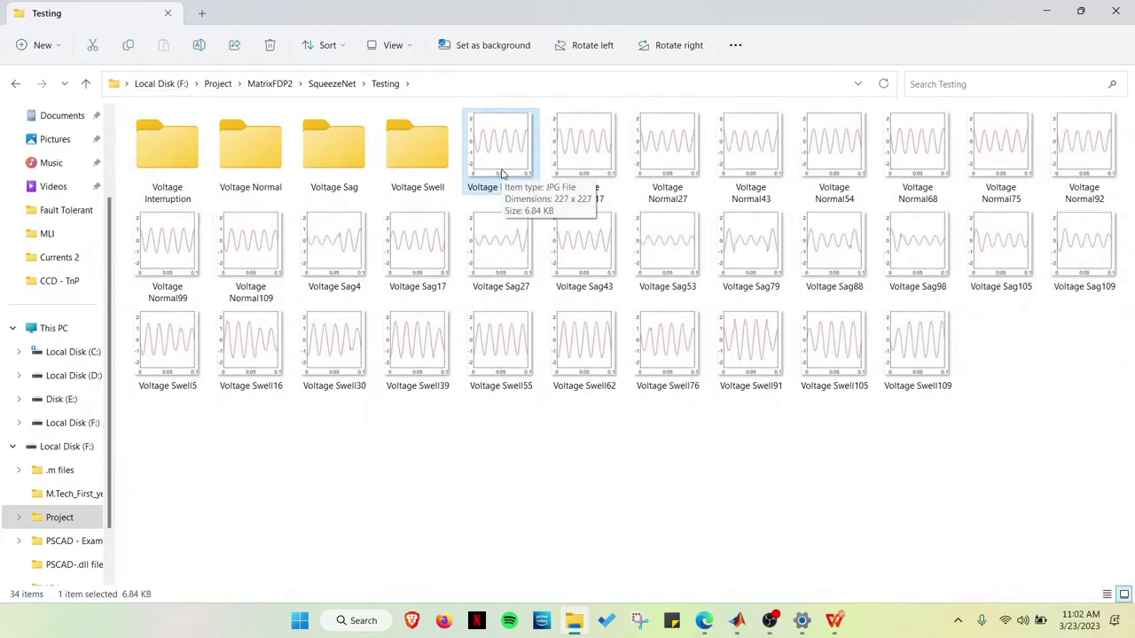
{"action": "key", "text": "shift+Down"}
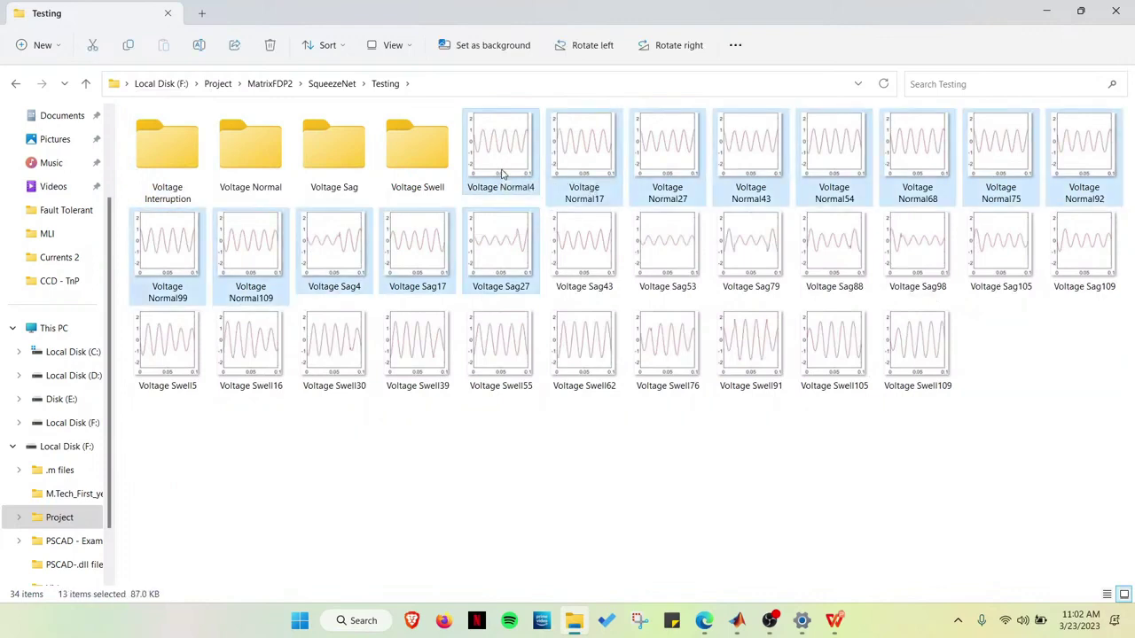
{"action": "key", "text": "shift+Left"}
{"action": "key", "text": "shift+Left"}
{"action": "key", "text": "shift+Left"}
{"action": "key", "text": "shift+Left"}
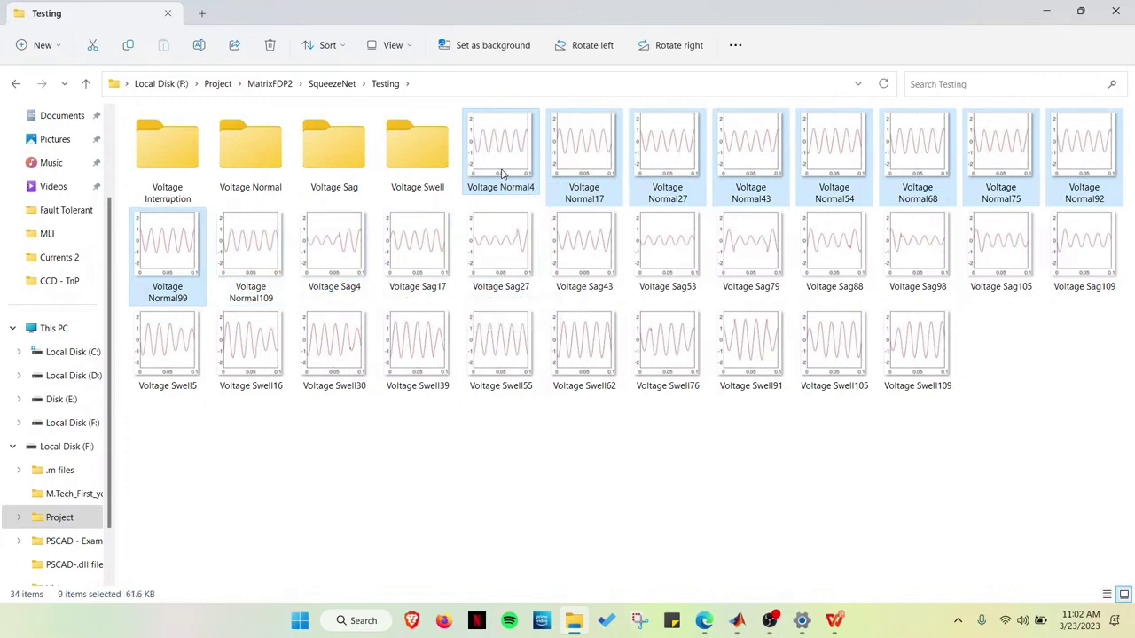
{"action": "key", "text": "shift+Right"}
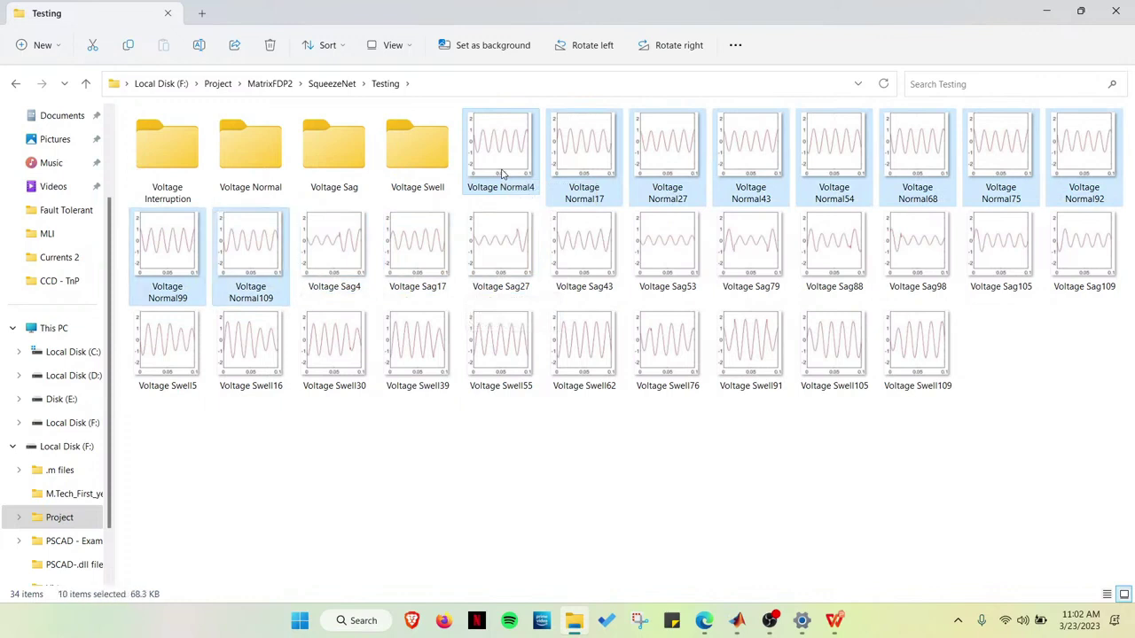
{"action": "left_click_drag", "start_coordinate": [260, 247], "coordinate": [262, 174]}
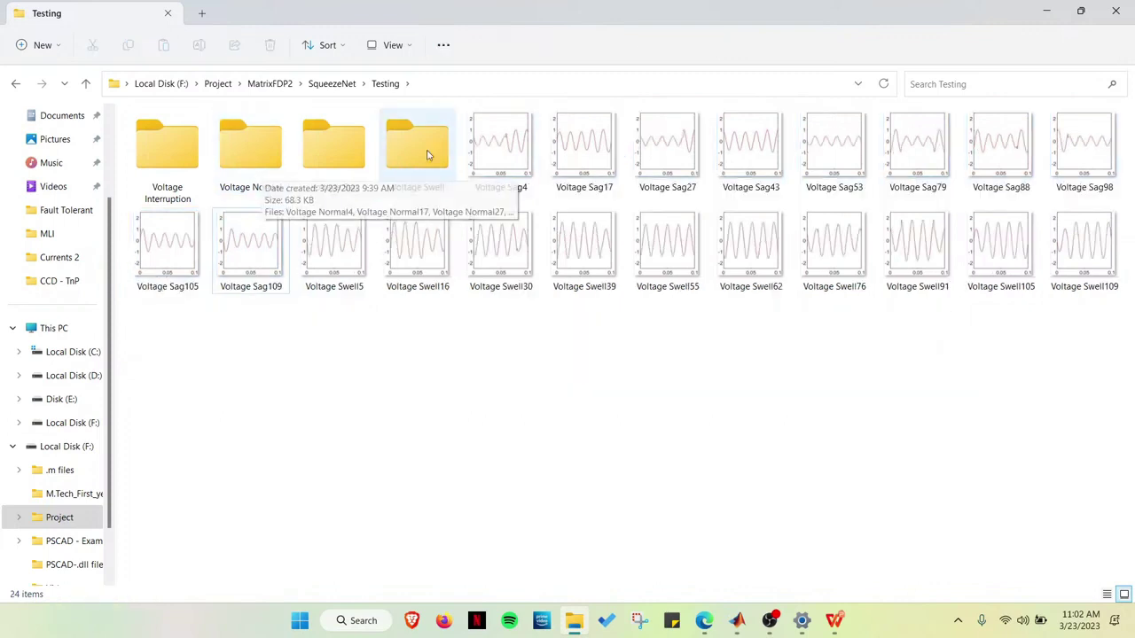
Move the ten loose Voltage Sag images, 4 through 109, into the Voltage Sag subfolder
{"action": "left_click", "coordinate": [490, 151]}
{"action": "key", "text": "shift+Down"}
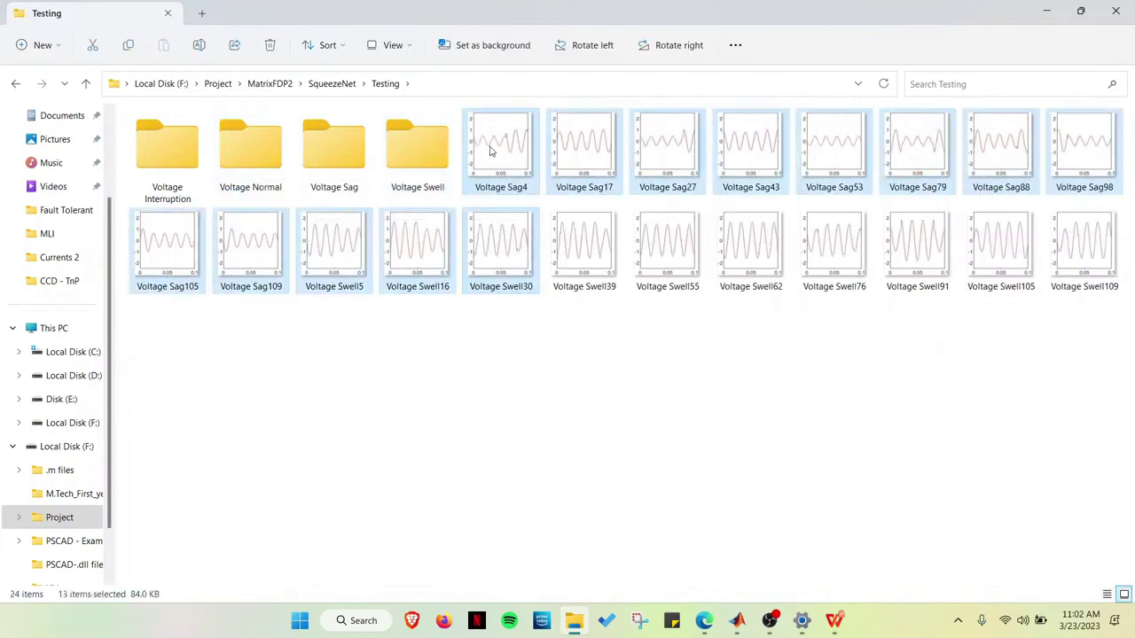
{"action": "key", "text": "shift+Left"}
{"action": "key", "text": "shift+Left"}
{"action": "key", "text": "shift+Left"}
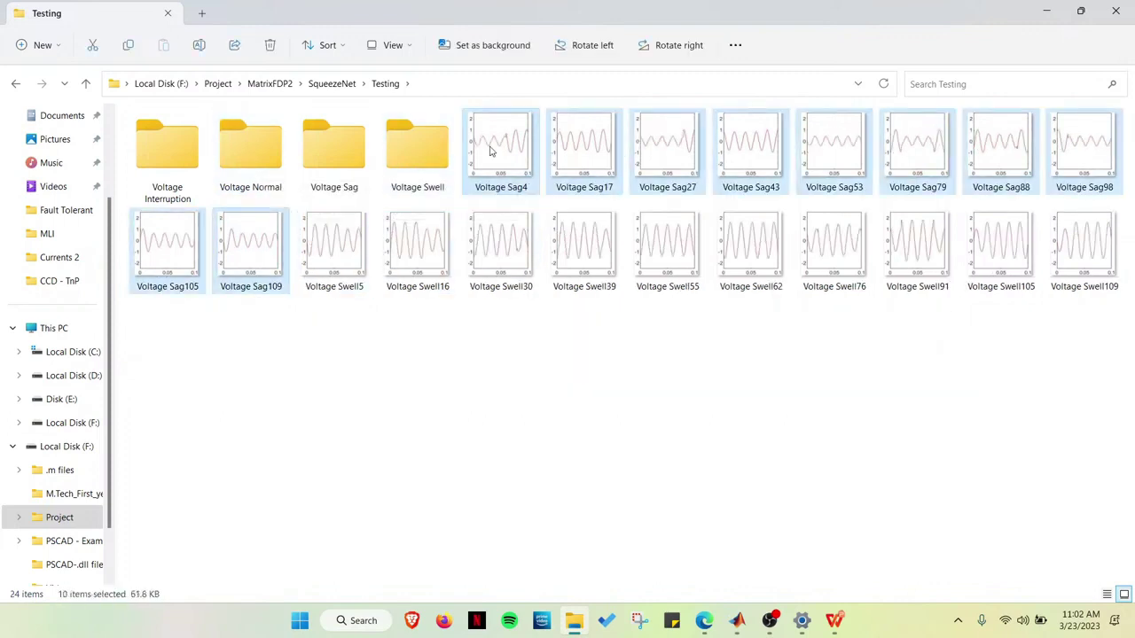
{"action": "left_click_drag", "start_coordinate": [262, 246], "coordinate": [328, 180]}
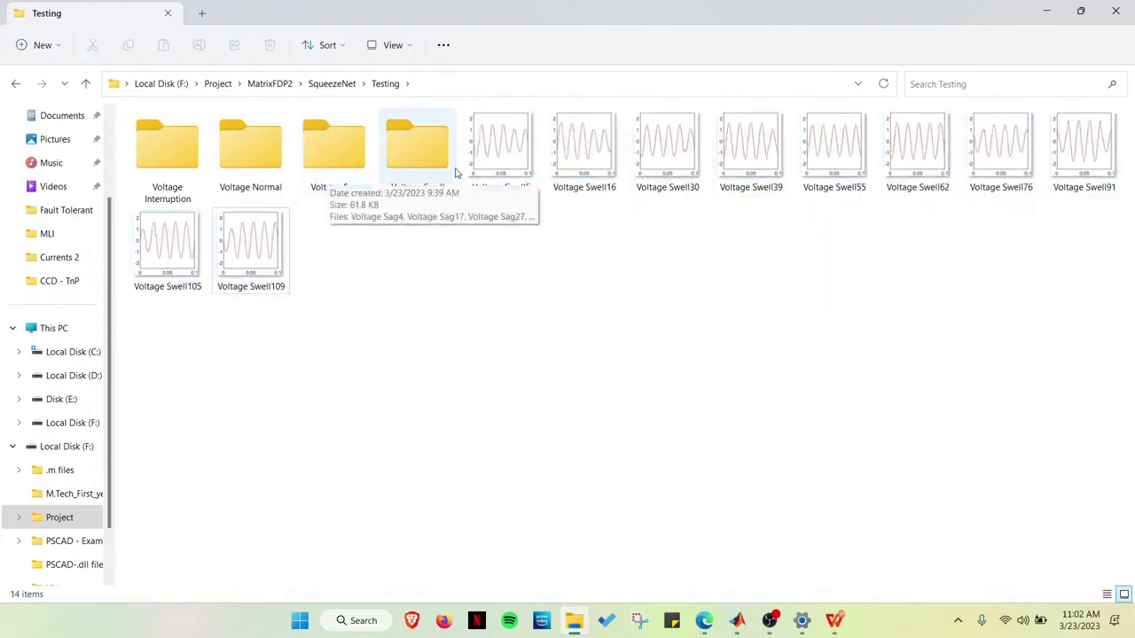
Move the ten remaining Voltage Swell images, 5 through 109, into the Voltage Swell subfolder
{"action": "left_click", "coordinate": [523, 170]}
{"action": "key", "text": "shift+End"}
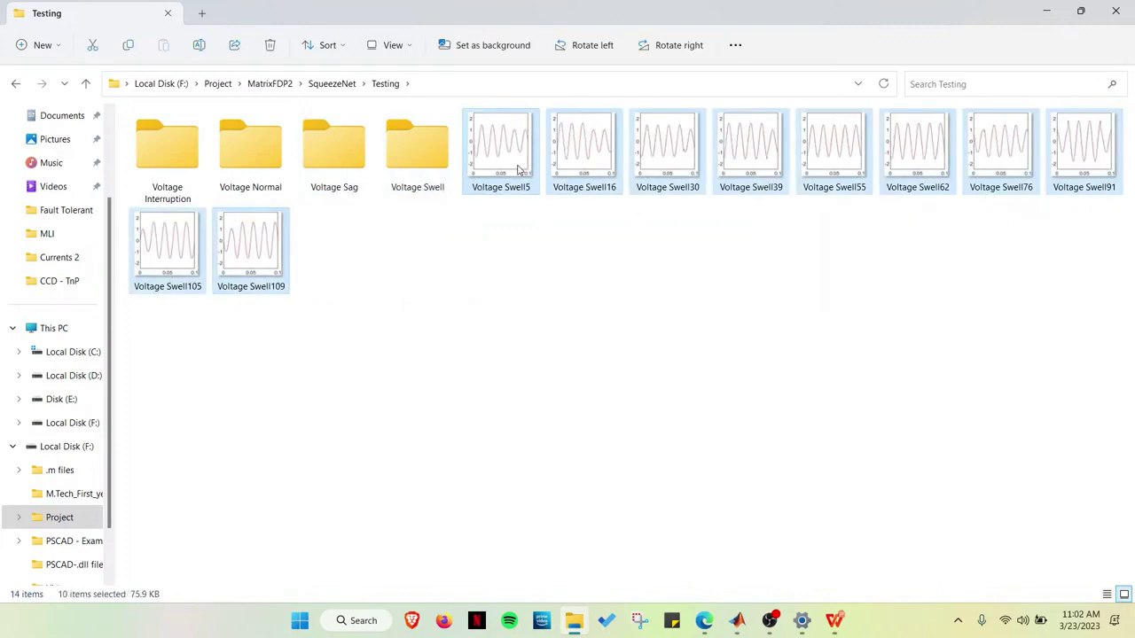
{"action": "left_click_drag", "start_coordinate": [494, 160], "coordinate": [436, 146]}
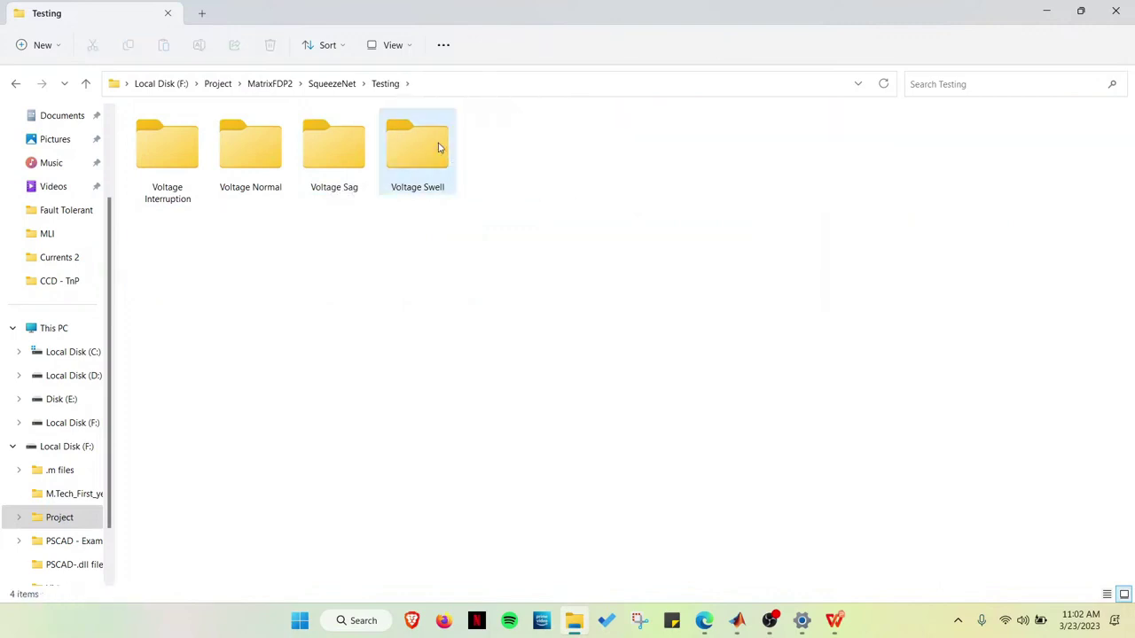
Open the Voltage Interruption folder and show its images as a compact single-column list of names
{"action": "double_click", "coordinate": [161, 165]}
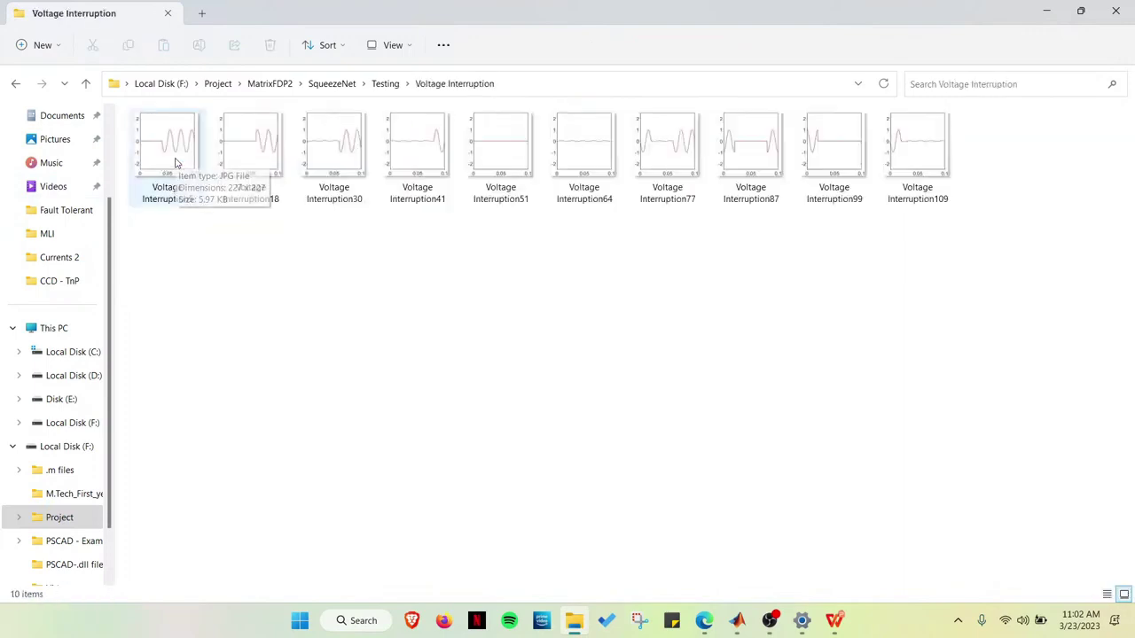
{"action": "scroll", "coordinate": [174, 163], "scroll_direction": "down", "scroll_amount": 2, "text": "ctrl"}
{"action": "scroll", "coordinate": [175, 163], "scroll_direction": "down", "scroll_amount": 1, "text": "ctrl"}
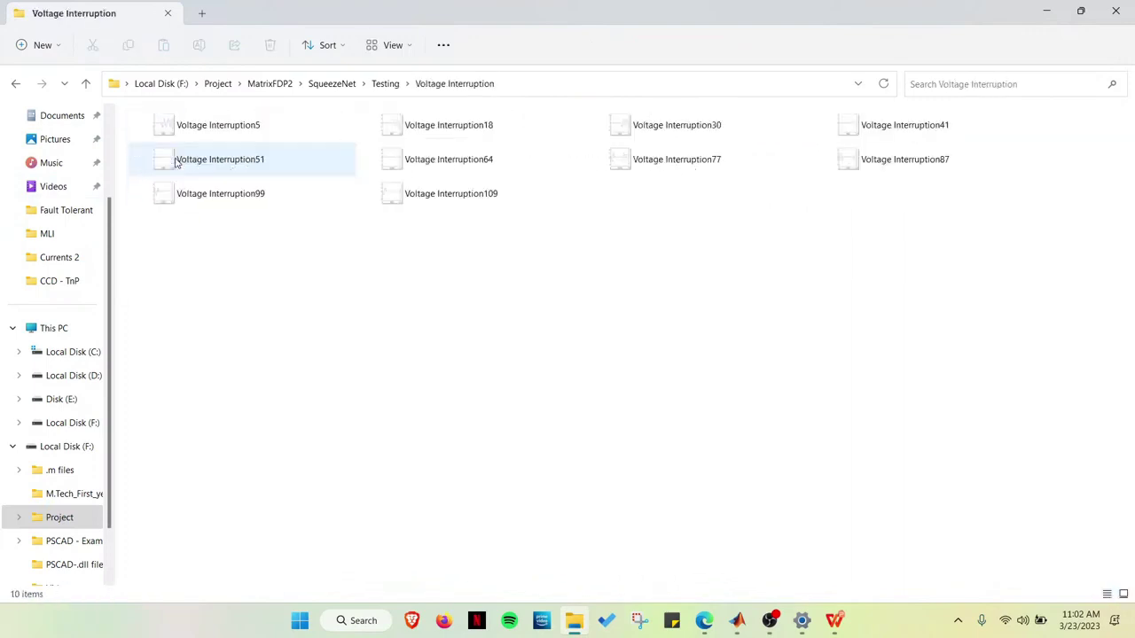
{"action": "scroll", "coordinate": [174, 162], "scroll_direction": "down", "scroll_amount": 1, "text": "ctrl"}
{"action": "scroll", "coordinate": [174, 162], "scroll_direction": "down", "scroll_amount": 1, "text": "ctrl"}
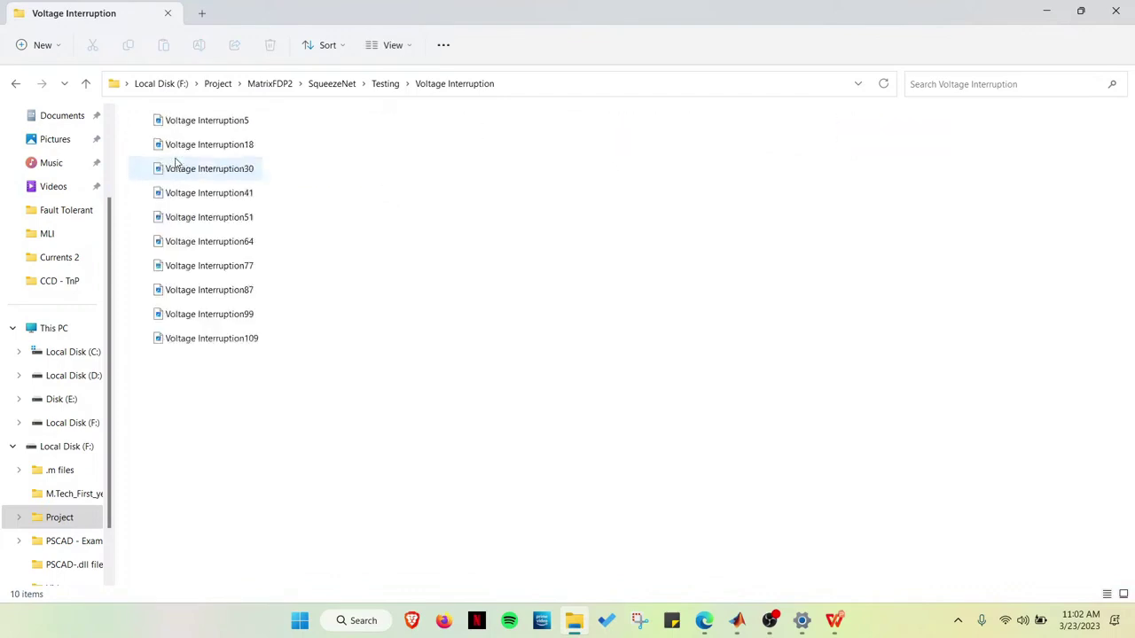
Rename the first two images, Voltage Interruption5 and Voltage Interruption18, as Voltage Interruption1 and Voltage Interruption2
{"action": "left_click", "coordinate": [223, 131]}
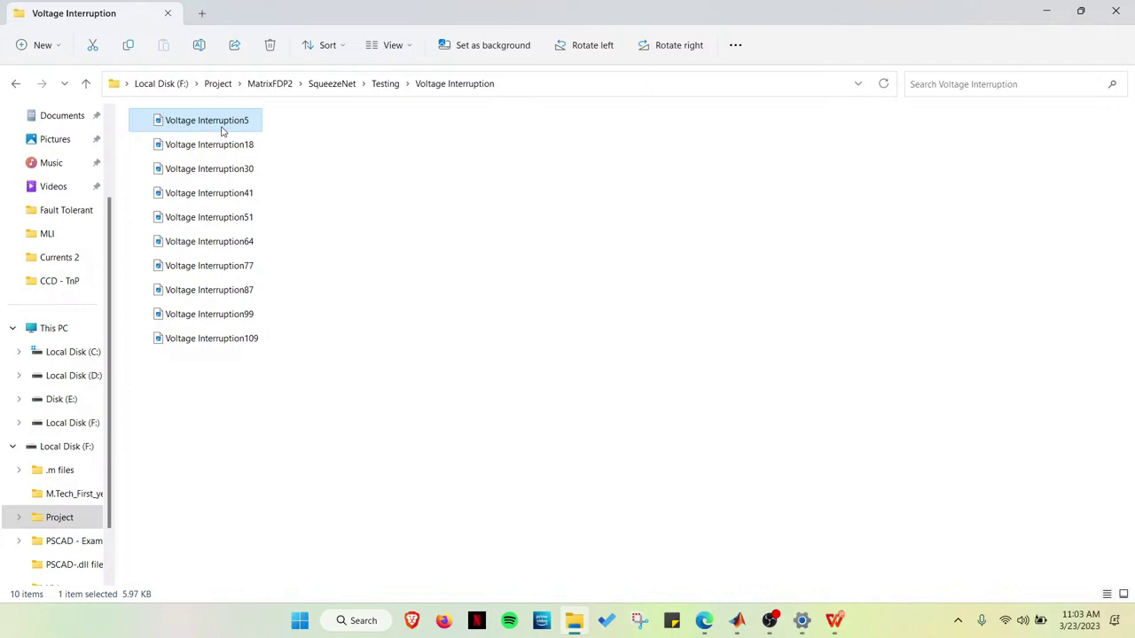
{"action": "left_click", "coordinate": [222, 124]}
{"action": "key", "text": "End"}
{"action": "key", "text": "BackSpace"}
{"action": "type", "text": "1"}
{"action": "key", "text": "Return"}
{"action": "key", "text": "Down"}
{"action": "key", "text": "F2"}
{"action": "key", "text": "End"}
{"action": "key", "text": "BackSpace"}
{"action": "key", "text": "BackSpace"}
{"action": "type", "text": "2"}
{"action": "key", "text": "Return"}
Rename Voltage Interruption30 and Voltage Interruption41 as Voltage Interruption3 and Voltage Interruption4
{"action": "key", "text": "Down"}
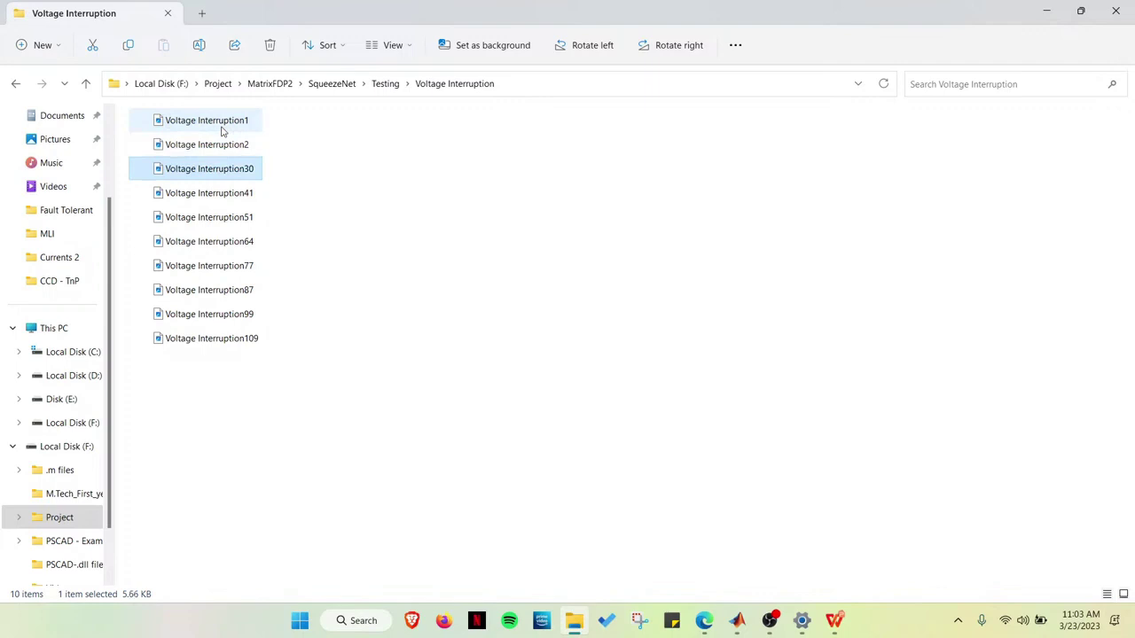
{"action": "key", "text": "F2"}
{"action": "key", "text": "End"}
{"action": "key", "text": "BackSpace"}
{"action": "key", "text": "Return"}
{"action": "key", "text": "Down"}
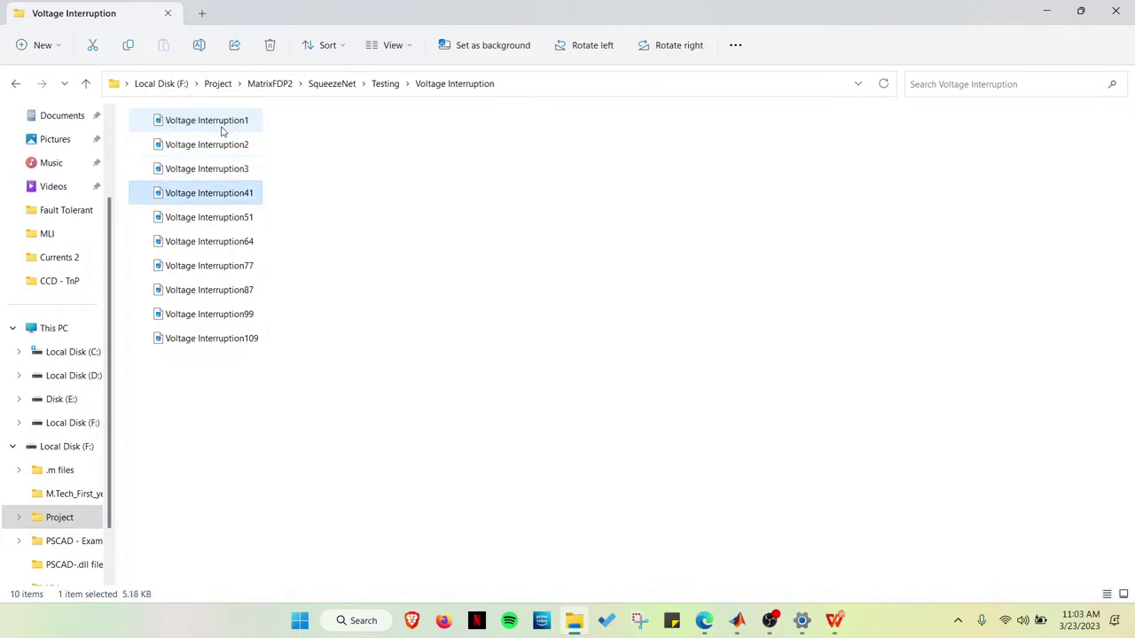
{"action": "key", "text": "F2"}
{"action": "key", "text": "End"}
{"action": "key", "text": "BackSpace"}
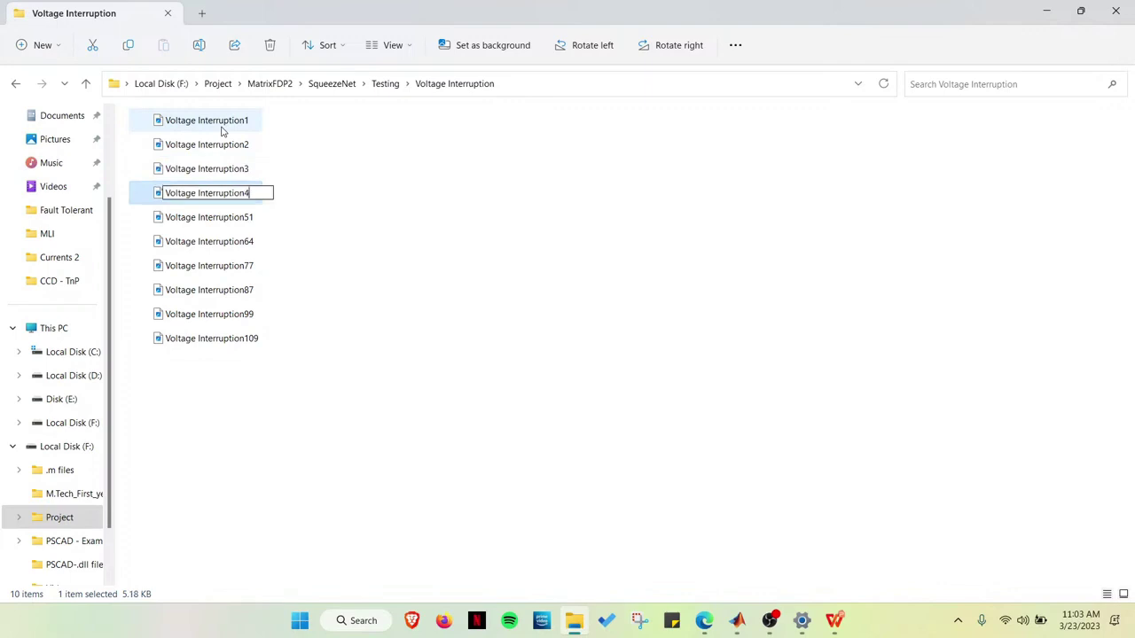
{"action": "key", "text": "Return"}
Rename Voltage Interruption51 and Voltage Interruption64 as Voltage Interruption5 and Voltage Interruption6
{"action": "key", "text": "Down"}
{"action": "key", "text": "F2"}
{"action": "key", "text": "End"}
{"action": "key", "text": "BackSpace"}
{"action": "key", "text": "Return"}
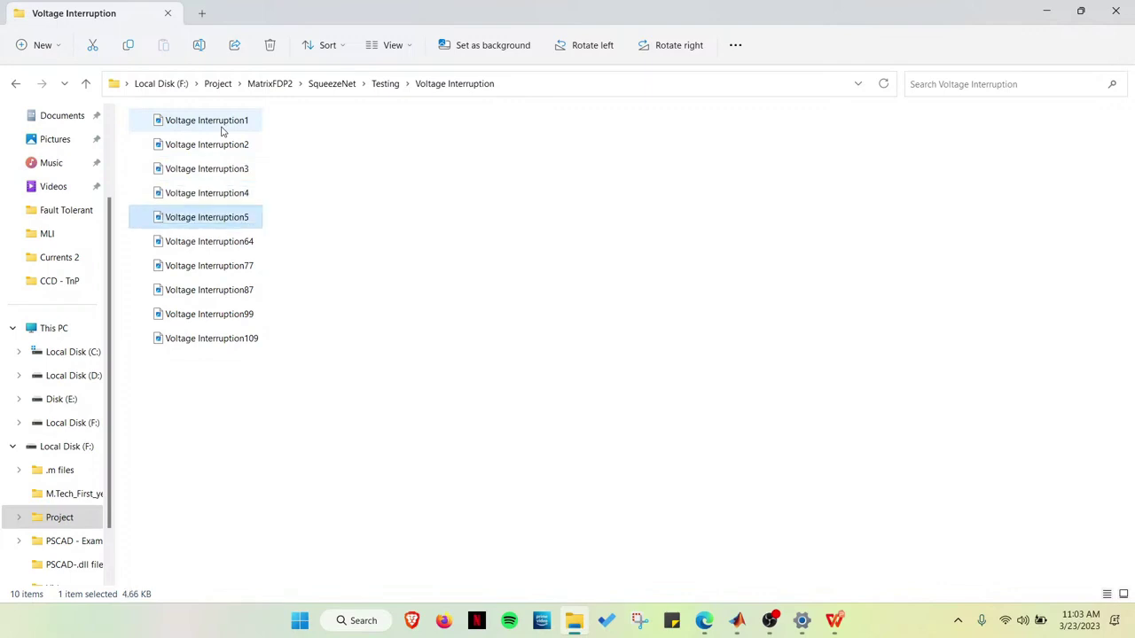
{"action": "key", "text": "Down"}
{"action": "key", "text": "F2"}
{"action": "key", "text": "End"}
{"action": "key", "text": "BackSpace"}
{"action": "key", "text": "Return"}
Rename Voltage Interruption77 and Voltage Interruption87 as Voltage Interruption7 and Voltage Interruption8
{"action": "key", "text": "Down"}
{"action": "key", "text": "F2"}
{"action": "key", "text": "End"}
{"action": "key", "text": "BackSpace"}
{"action": "key", "text": "Return"}
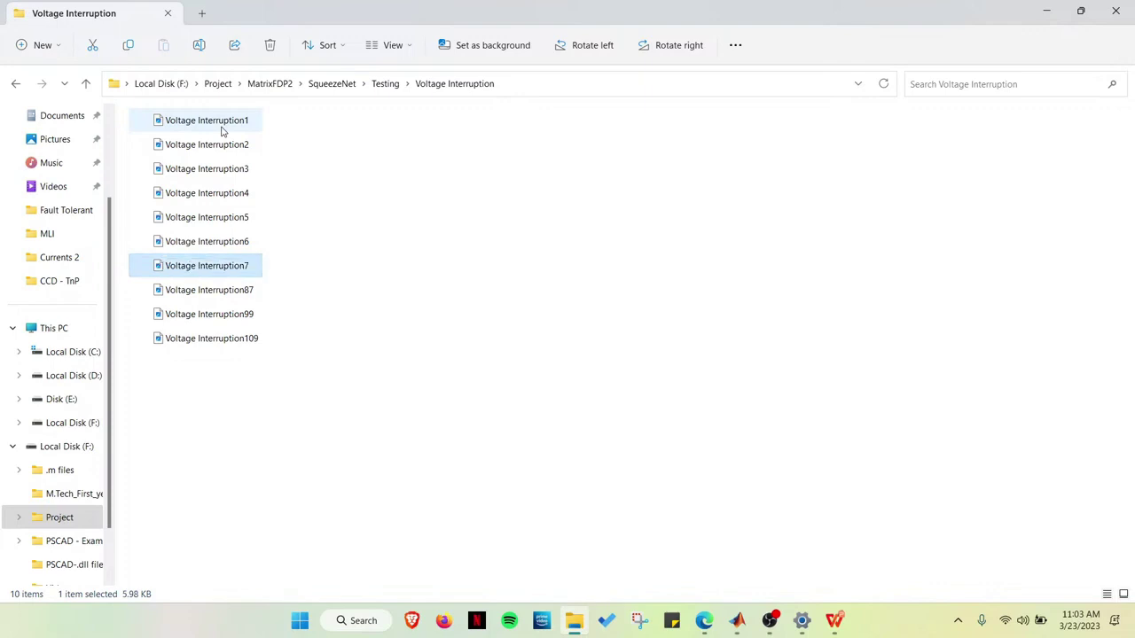
{"action": "key", "text": "Down"}
{"action": "key", "text": "F2"}
{"action": "key", "text": "End"}
{"action": "key", "text": "BackSpace"}
{"action": "key", "text": "Return"}
Rename the last two images, Voltage Interruption99 and Voltage Interruption109, as Voltage Interruption9 and Voltage Interruption10
{"action": "key", "text": "Down"}
{"action": "key", "text": "F2"}
{"action": "key", "text": "End"}
{"action": "key", "text": "BackSpace"}
{"action": "key", "text": "Return"}
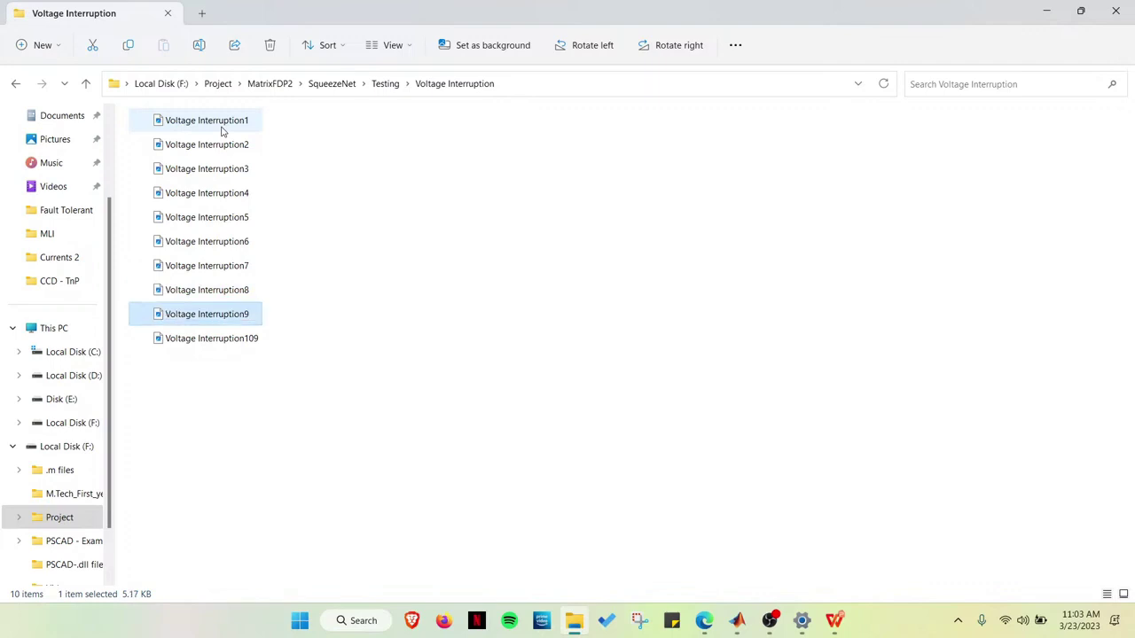
{"action": "key", "text": "Down"}
{"action": "key", "text": "F2"}
{"action": "key", "text": "End"}
{"action": "key", "text": "BackSpace"}
{"action": "key", "text": "Return"}
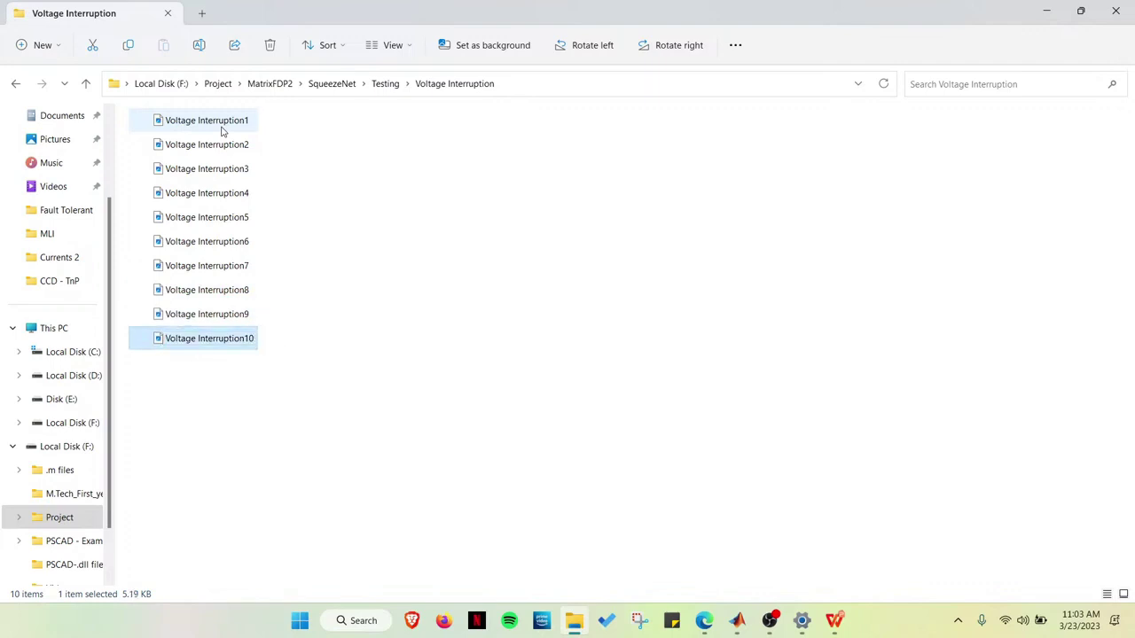
Open the Voltage Normal folder under Testing and rename its first image, Voltage Normal4, as Voltage Normal1
{"action": "key", "text": "alt+Up"}
{"action": "double_click", "coordinate": [223, 131]}
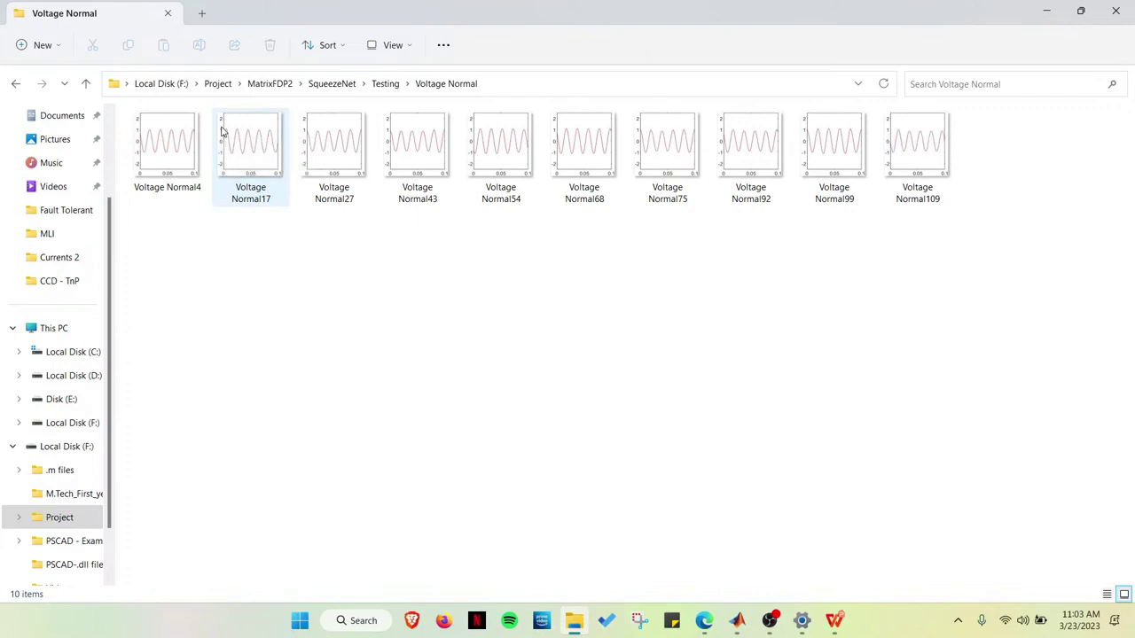
{"action": "left_click", "coordinate": [222, 132]}
{"action": "key", "text": "Left"}
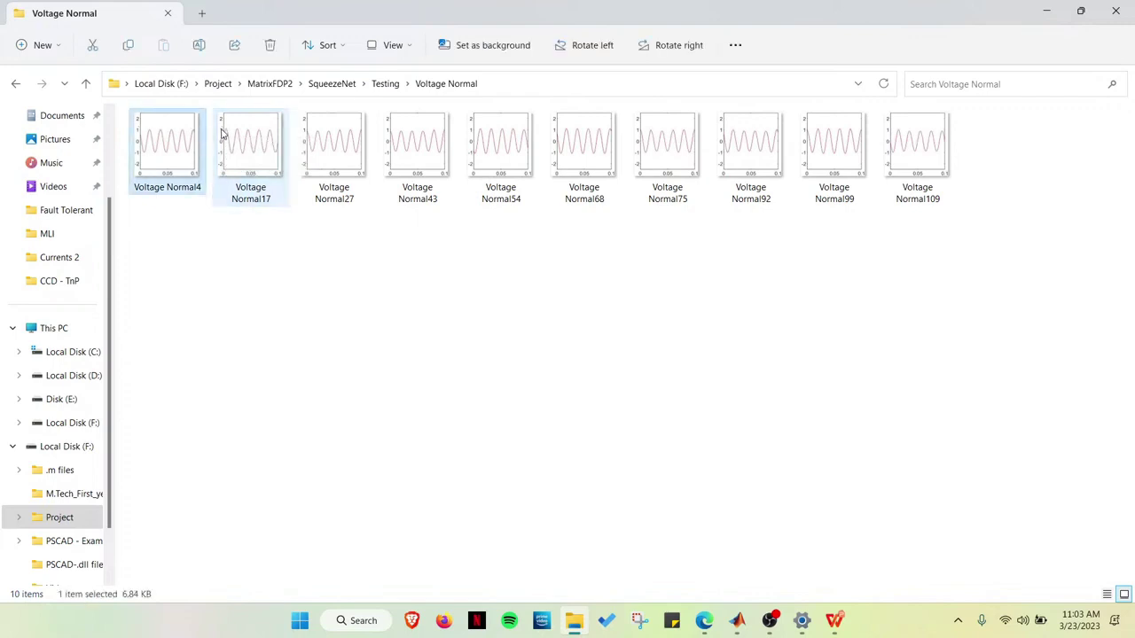
{"action": "key", "text": "F2"}
{"action": "key", "text": "End"}
{"action": "key", "text": "BackSpace"}
{"action": "type", "text": "1"}
{"action": "key", "text": "Return"}
Rename Voltage Normal17 and Voltage Normal27 as Voltage Normal2 and Voltage Normal3
{"action": "key", "text": "Right"}
{"action": "key", "text": "F2"}
{"action": "key", "text": "End"}
{"action": "key", "text": "BackSpace"}
{"action": "key", "text": "BackSpace"}
{"action": "type", "text": "2"}
{"action": "key", "text": "Return"}
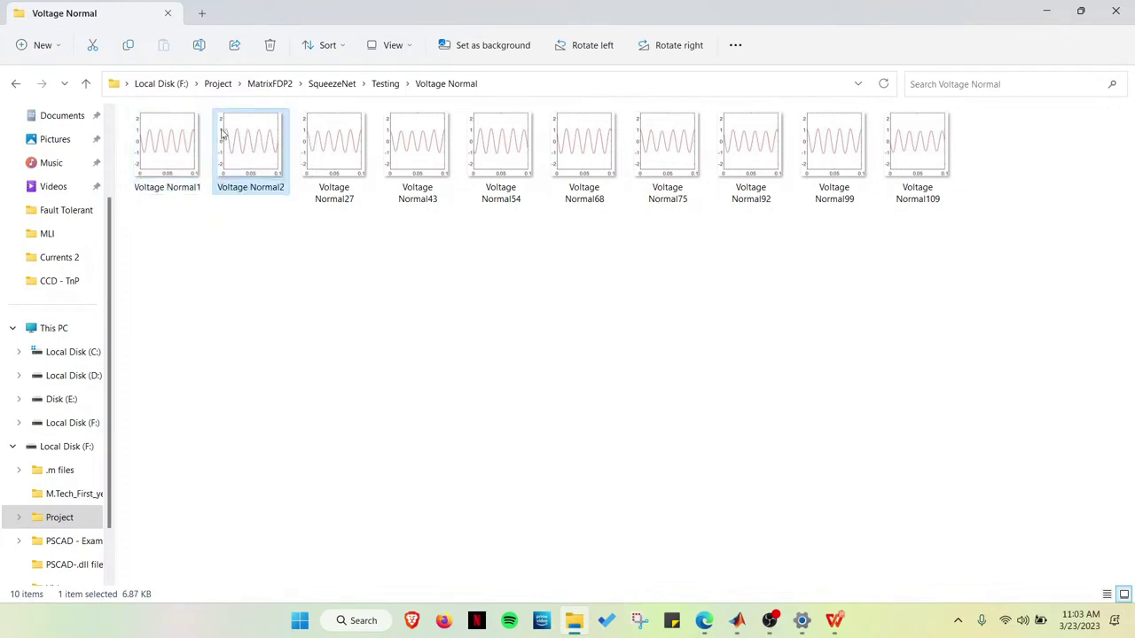
{"action": "key", "text": "Right"}
{"action": "key", "text": "F2"}
{"action": "key", "text": "End"}
{"action": "key", "text": "BackSpace"}
{"action": "key", "text": "BackSpace"}
{"action": "type", "text": "3"}
{"action": "key", "text": "Return"}
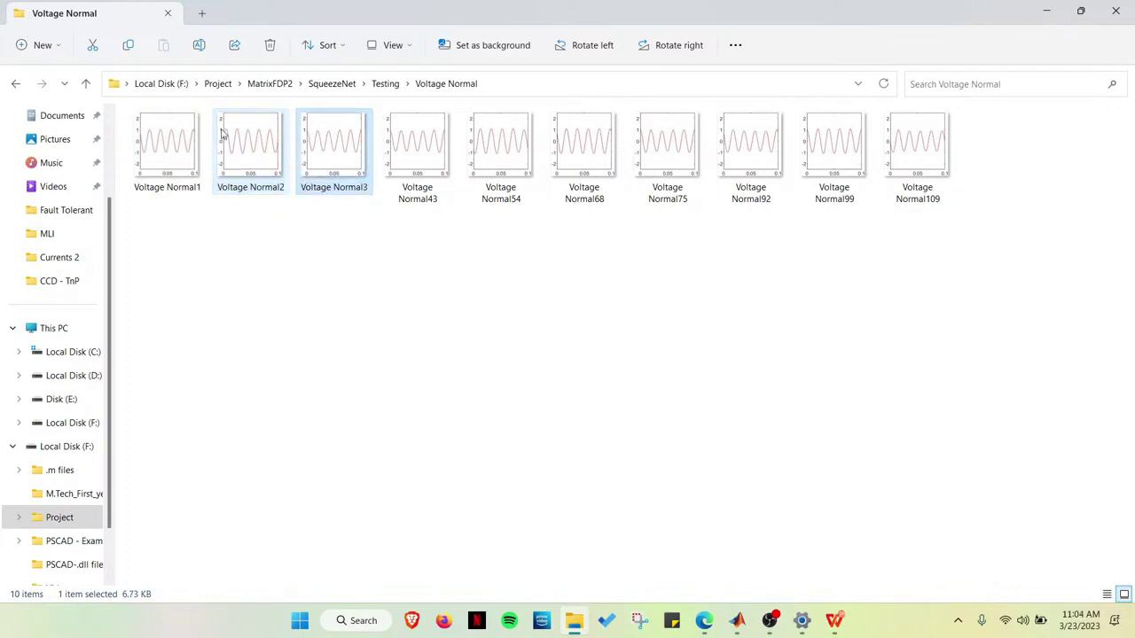
Rename Voltage Normal43 and Voltage Normal54 as Voltage Normal4 and Voltage Normal5
{"action": "key", "text": "Right"}
{"action": "key", "text": "F2"}
{"action": "key", "text": "End"}
{"action": "key", "text": "BackSpace"}
{"action": "key", "text": "Return"}
{"action": "key", "text": "Right"}
{"action": "key", "text": "F2"}
{"action": "key", "text": "End"}
{"action": "key", "text": "BackSpace"}
{"action": "key", "text": "Return"}
Rename Voltage Normal68 and Voltage Normal75 as Voltage Normal6 and Voltage Normal7
{"action": "key", "text": "Right"}
{"action": "key", "text": "F2"}
{"action": "key", "text": "End"}
{"action": "key", "text": "BackSpace"}
{"action": "key", "text": "Return"}
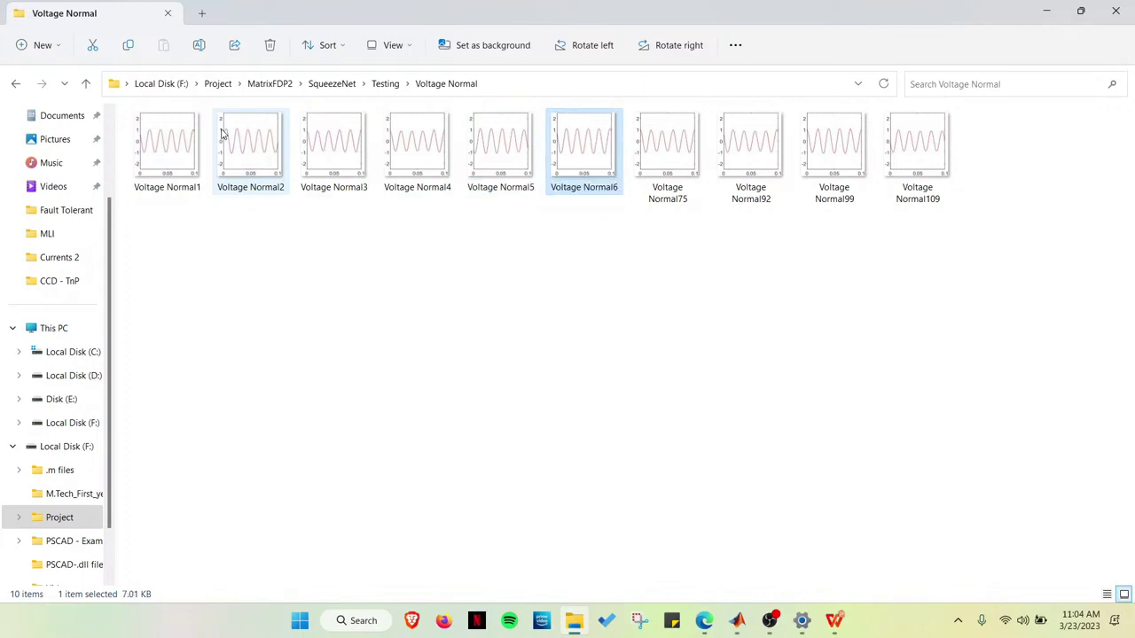
{"action": "key", "text": "Right"}
{"action": "key", "text": "F2"}
{"action": "key", "text": "End"}
{"action": "key", "text": "BackSpace"}
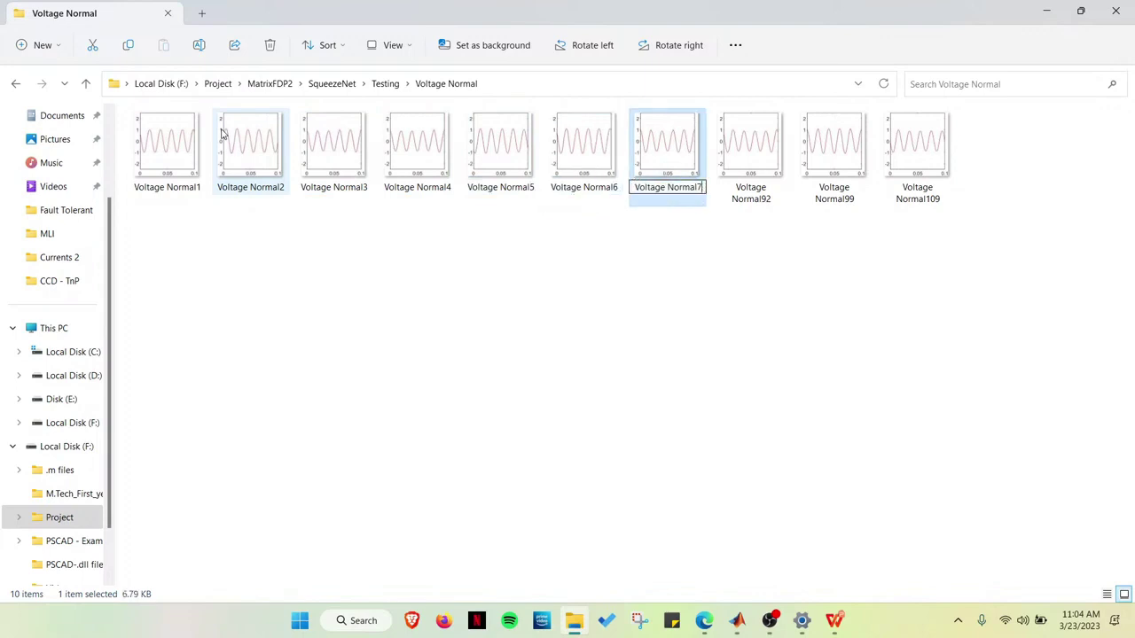
{"action": "key", "text": "Return"}
Rename the eighth image in the Voltage Normal folder, Voltage Normal92, as Voltage Normal8
{"action": "key", "text": "Right"}
{"action": "key", "text": "F2"}
{"action": "key", "text": "End"}
{"action": "key", "text": "BackSpace"}
{"action": "key", "text": "BackSpace"}
{"action": "type", "text": "8"}
{"action": "key", "text": "Return"}
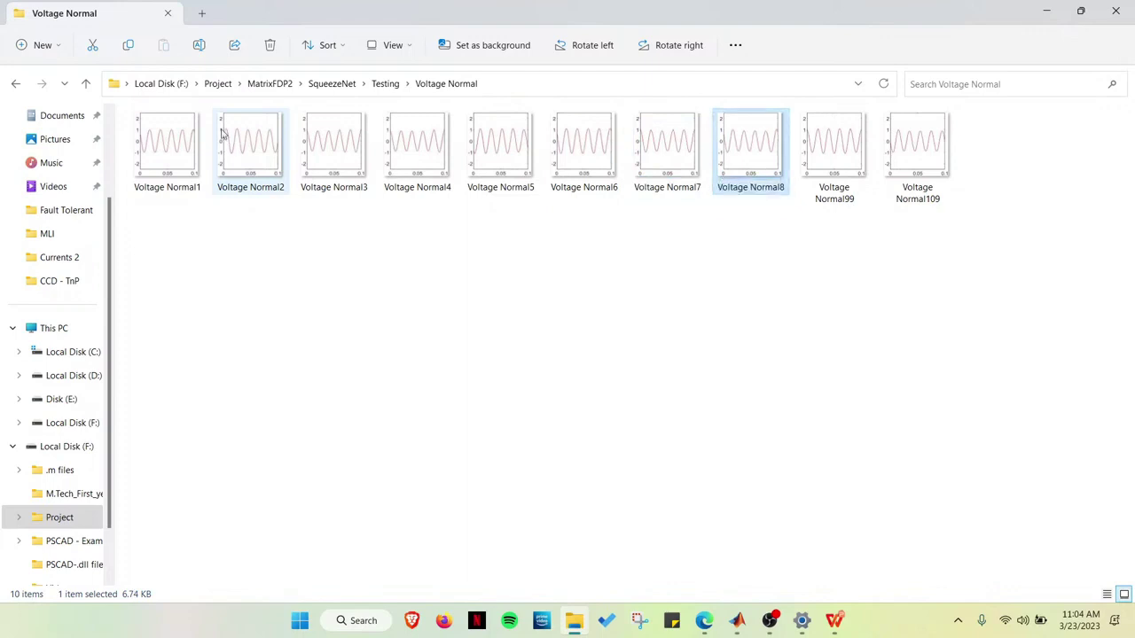
Rename the last two images, Voltage Normal99 and Voltage Normal109, as Voltage Normal9 and Voltage Normal10
{"action": "key", "text": "Right"}
{"action": "key", "text": "F2"}
{"action": "key", "text": "End"}
{"action": "key", "text": "BackSpace"}
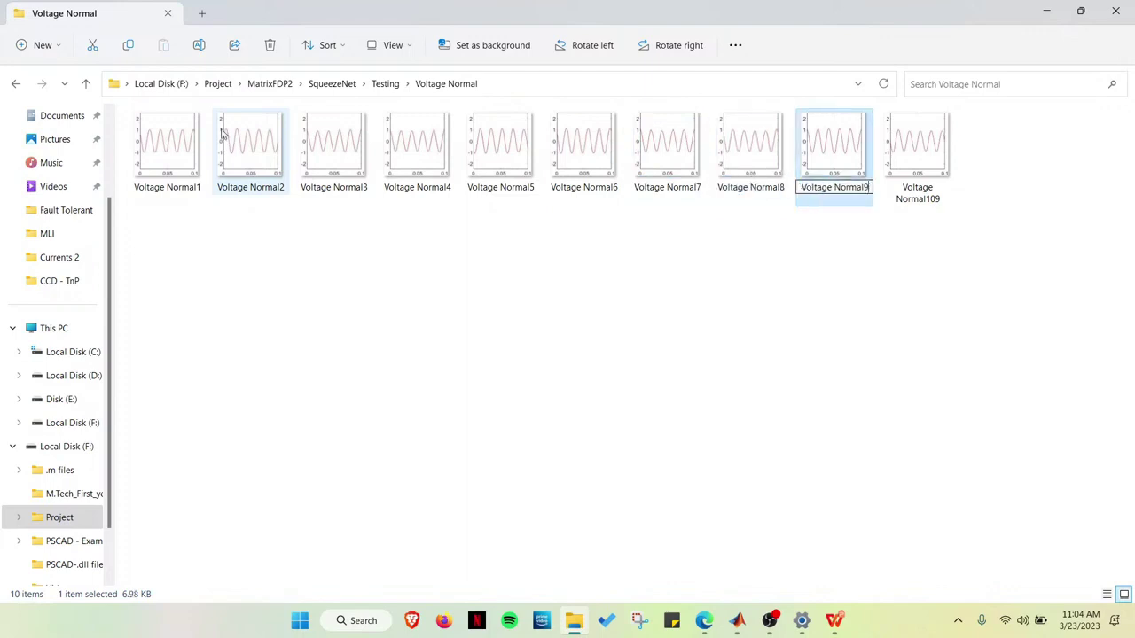
{"action": "key", "text": "Return"}
{"action": "key", "text": "Right"}
{"action": "key", "text": "F2"}
{"action": "key", "text": "End"}
{"action": "key", "text": "BackSpace"}
{"action": "key", "text": "Return"}
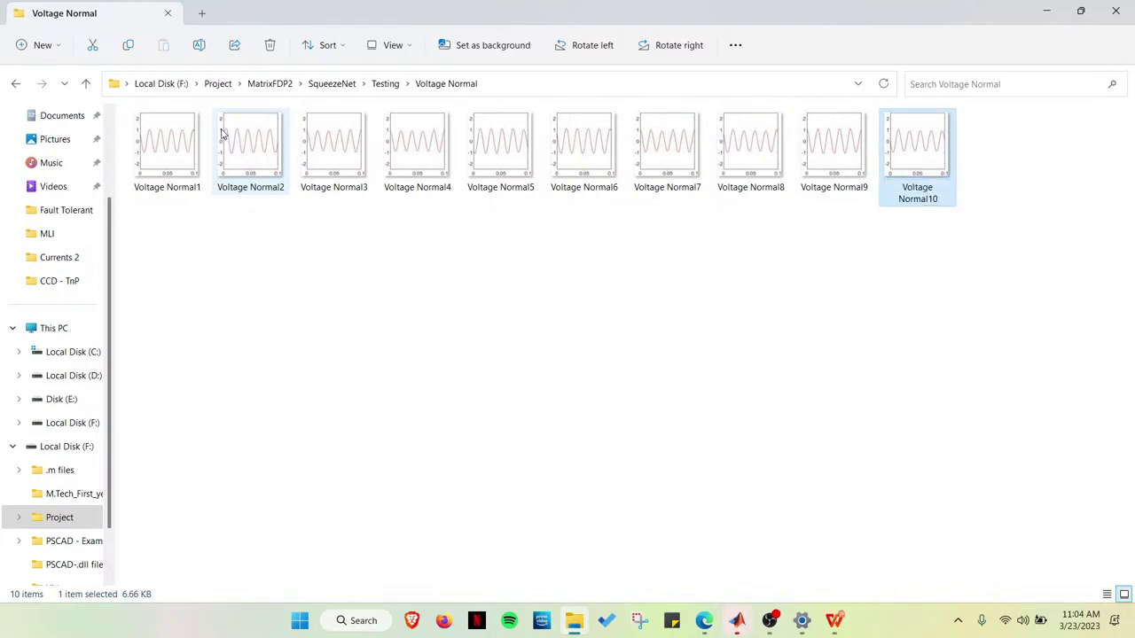
Open the Voltage Sag folder under Testing and rename its second image, Voltage Sag17, as Voltage Sag2
{"action": "key", "text": "BackSpace"}
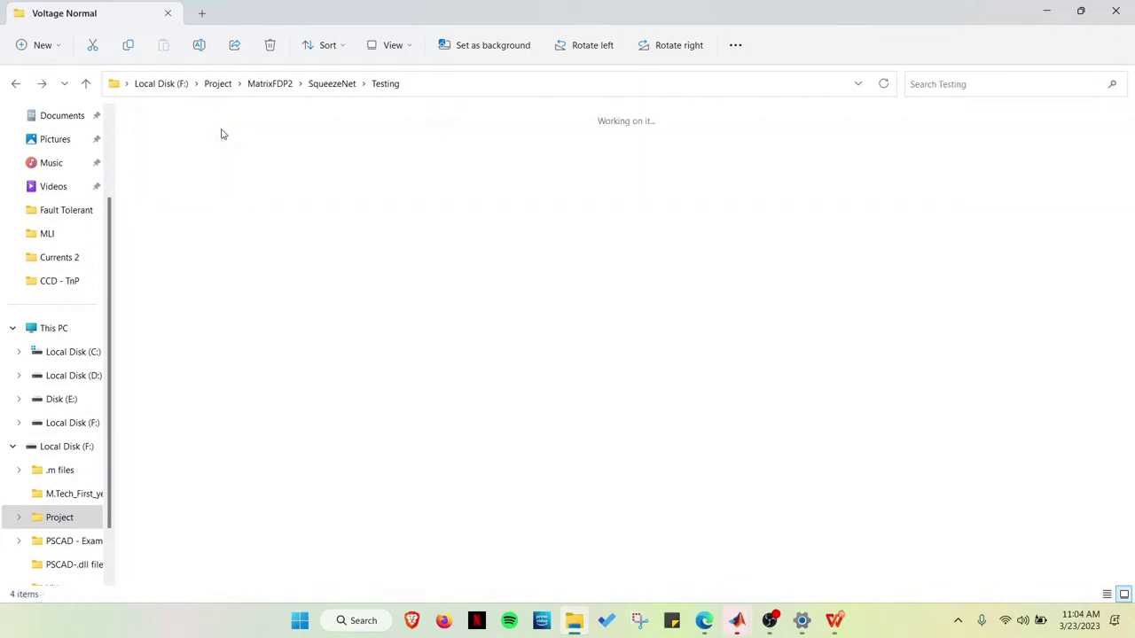
{"action": "key", "text": "Right"}
{"action": "key", "text": "Return"}
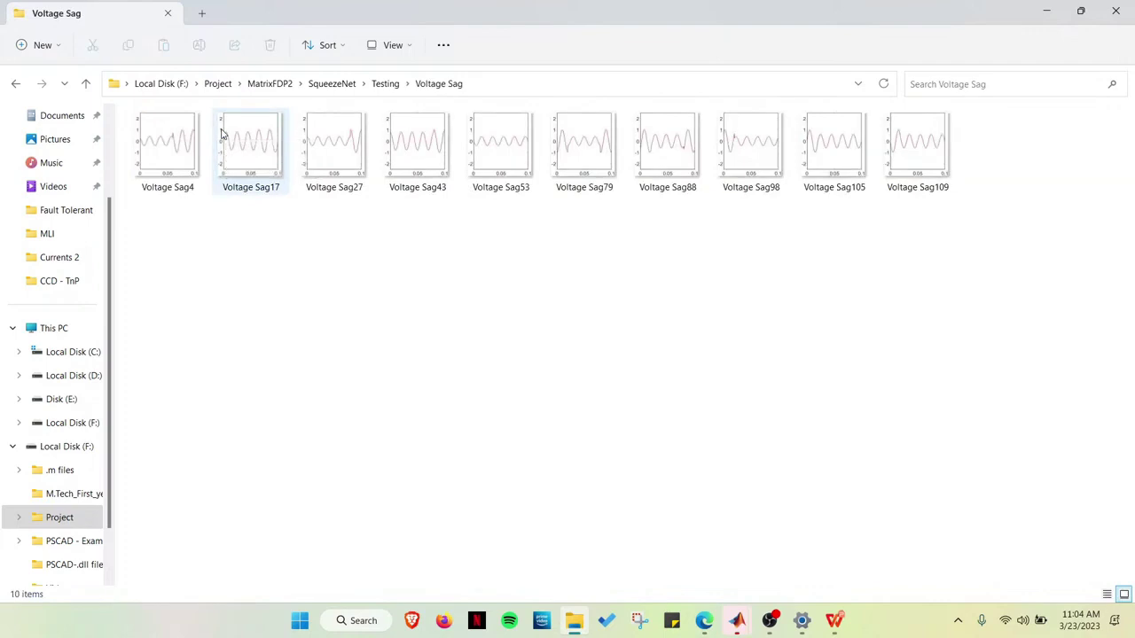
{"action": "left_click", "coordinate": [222, 133]}
{"action": "key", "text": "F2"}
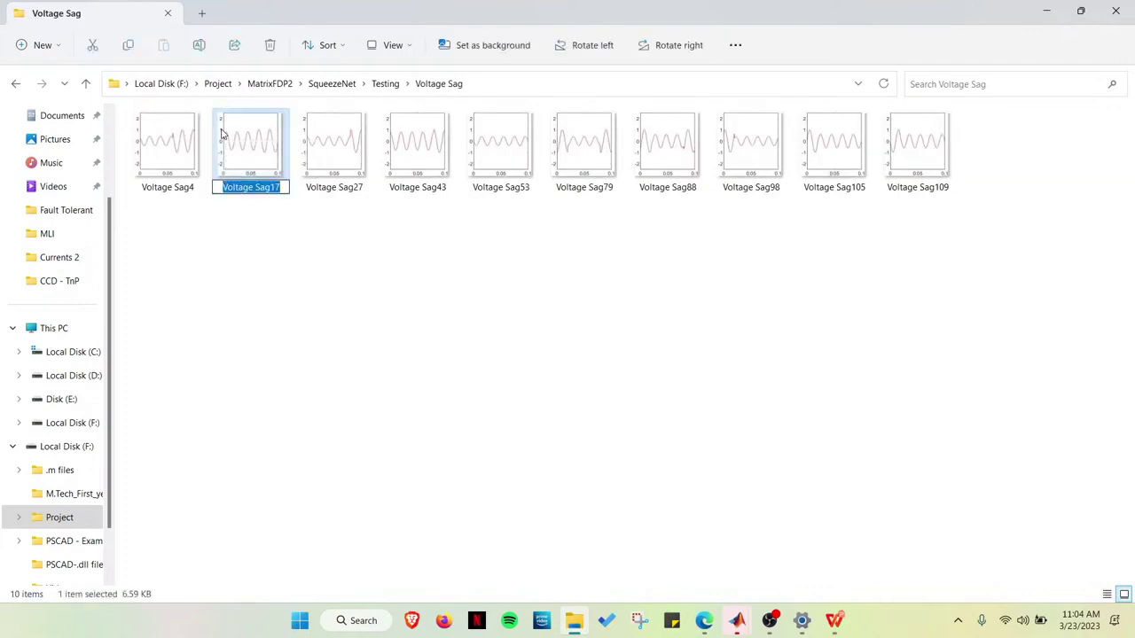
{"action": "key", "text": "End"}
{"action": "key", "text": "BackSpace"}
{"action": "key", "text": "BackSpace"}
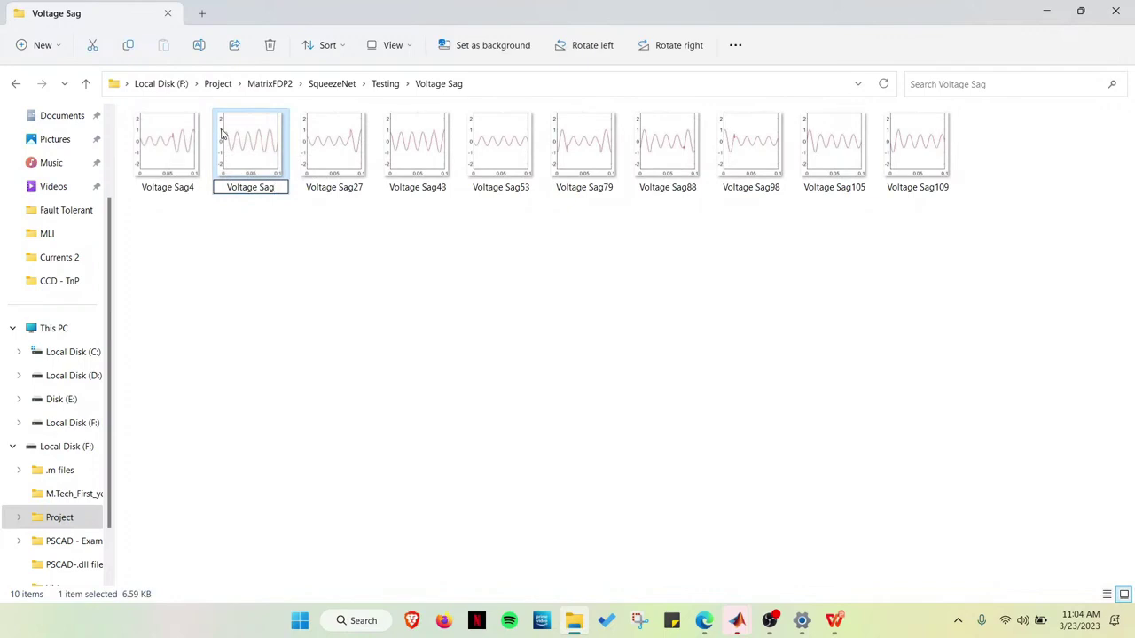
{"action": "type", "text": "2"}
{"action": "key", "text": "Return"}
Rename the first image in the Voltage Sag folder, Voltage Sag4, as Voltage Sag1
{"action": "key", "text": "Left"}
{"action": "key", "text": "F2"}
{"action": "key", "text": "End"}
{"action": "key", "text": "BackSpace"}
{"action": "type", "text": "1"}
{"action": "key", "text": "Return"}
Rename the third image in the Voltage Sag folder, Voltage Sag27, as Voltage Sag3
{"action": "key", "text": "Right"}
{"action": "key", "text": "Right"}
{"action": "key", "text": "F2"}
{"action": "key", "text": "End"}
{"action": "key", "text": "BackSpace"}
{"action": "key", "text": "BackSpace"}
{"action": "type", "text": "3"}
{"action": "key", "text": "Return"}
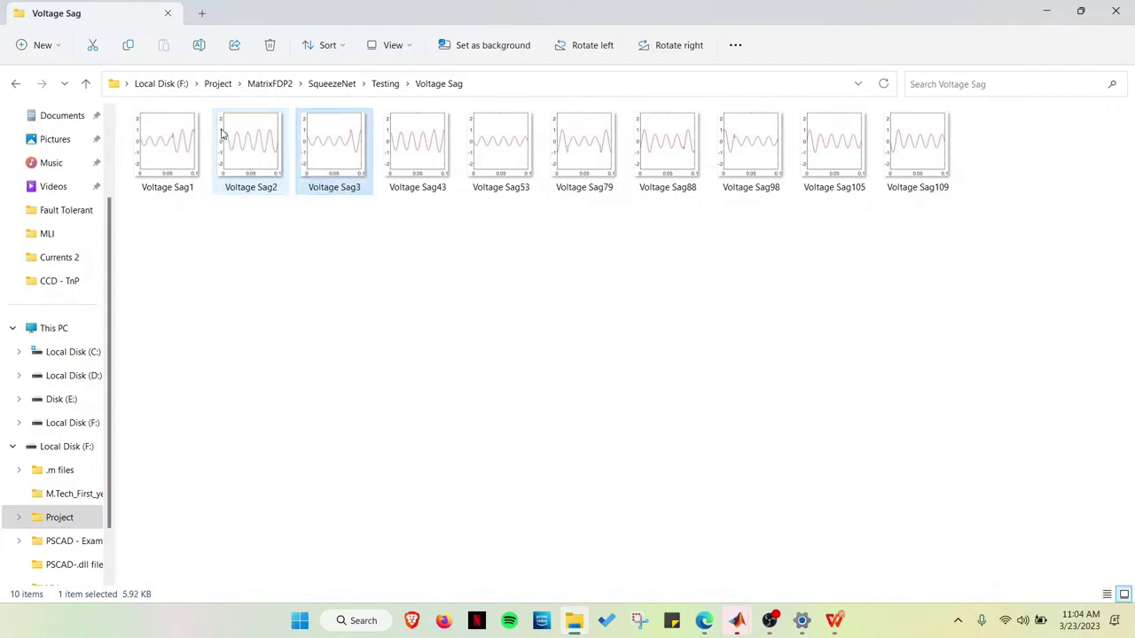
Rename the fourth and fifth images, Voltage Sag43 and Voltage Sag53, as Voltage Sag4 and Voltage Sag5
{"action": "key", "text": "Right"}
{"action": "key", "text": "F2"}
{"action": "key", "text": "End"}
{"action": "key", "text": "BackSpace"}
{"action": "key", "text": "Return"}
{"action": "key", "text": "Right"}
{"action": "key", "text": "F2"}
{"action": "key", "text": "End"}
{"action": "key", "text": "BackSpace"}
{"action": "key", "text": "Return"}
Rename the sixth image in the Voltage Sag folder, Voltage Sag79, as Voltage Sag6
{"action": "key", "text": "Right"}
{"action": "key", "text": "F2"}
{"action": "key", "text": "End"}
{"action": "type", "text": "0"}
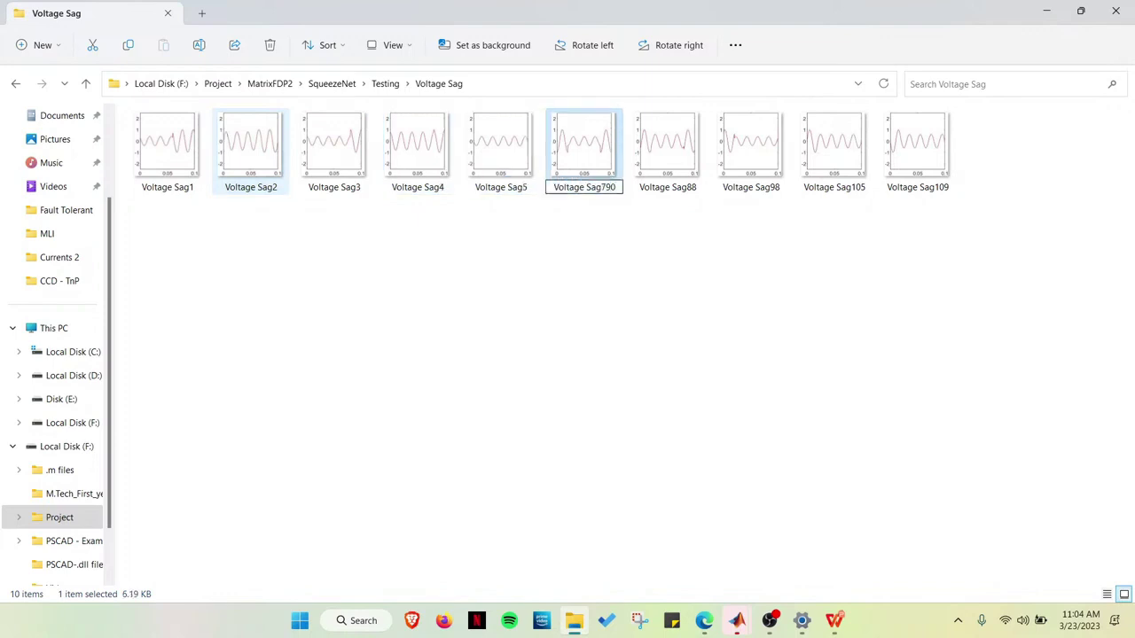
{"action": "key", "text": "BackSpace"}
{"action": "key", "text": "BackSpace"}
{"action": "key", "text": "BackSpace"}
{"action": "type", "text": "6"}
{"action": "key", "text": "Return"}
Rename the seventh and eighth images, Voltage Sag88 and Voltage Sag98, as Voltage Sag7 and Voltage Sag8
{"action": "key", "text": "Right"}
{"action": "key", "text": "F2"}
{"action": "key", "text": "End"}
{"action": "key", "text": "BackSpace"}
{"action": "key", "text": "BackSpace"}
{"action": "type", "text": "7"}
{"action": "key", "text": "Return"}
{"action": "key", "text": "Right"}
{"action": "key", "text": "F2"}
{"action": "key", "text": "End"}
{"action": "key", "text": "BackSpace"}
{"action": "key", "text": "BackSpace"}
{"action": "type", "text": "8"}
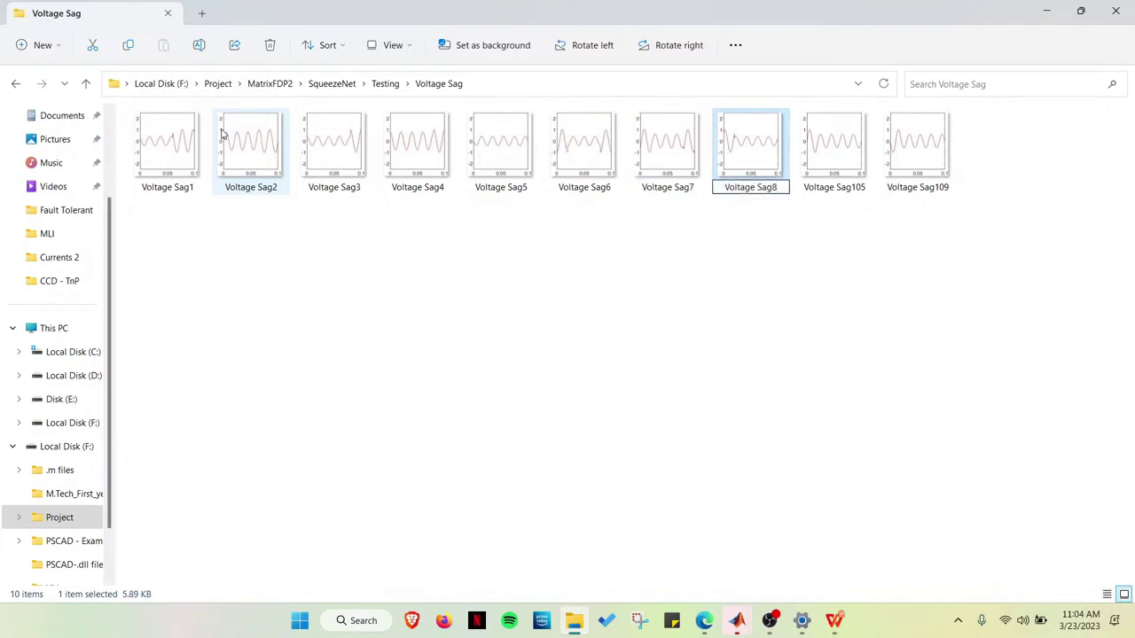
{"action": "key", "text": "Return"}
Rename the last two images, Voltage Sag105 and Voltage Sag109, as Voltage Sag9 and Voltage Sag10
{"action": "key", "text": "Right"}
{"action": "key", "text": "F2"}
{"action": "key", "text": "End"}
{"action": "key", "text": "BackSpace"}
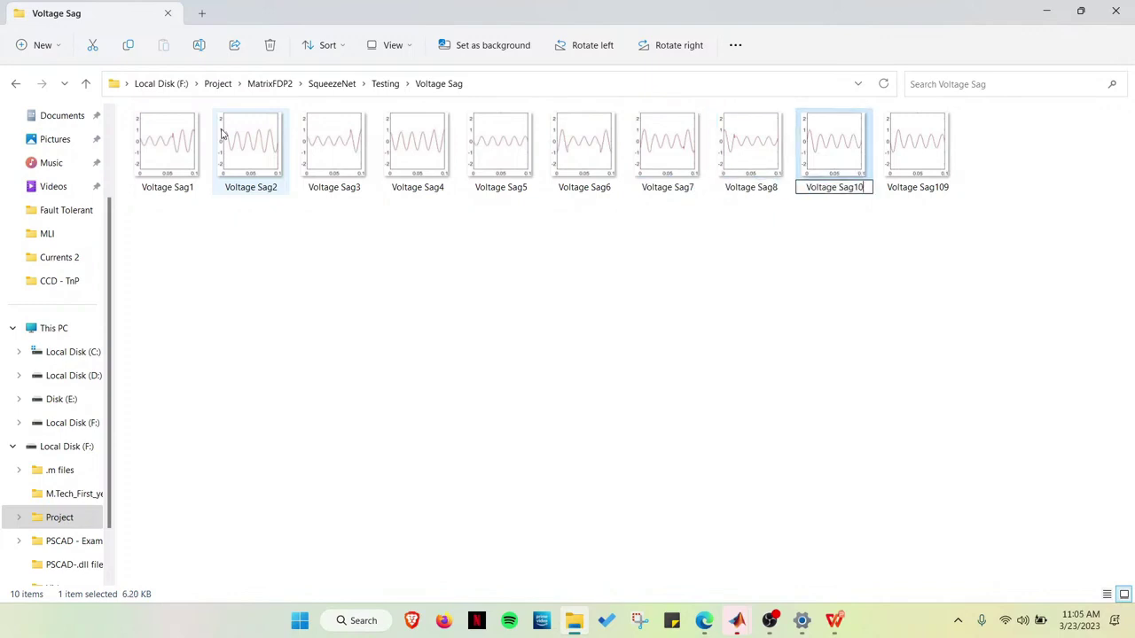
{"action": "key", "text": "BackSpace"}
{"action": "key", "text": "BackSpace"}
{"action": "type", "text": "9"}
{"action": "key", "text": "Return"}
{"action": "key", "text": "Right"}
{"action": "key", "text": "F2"}
{"action": "key", "text": "End"}
{"action": "key", "text": "BackSpace"}
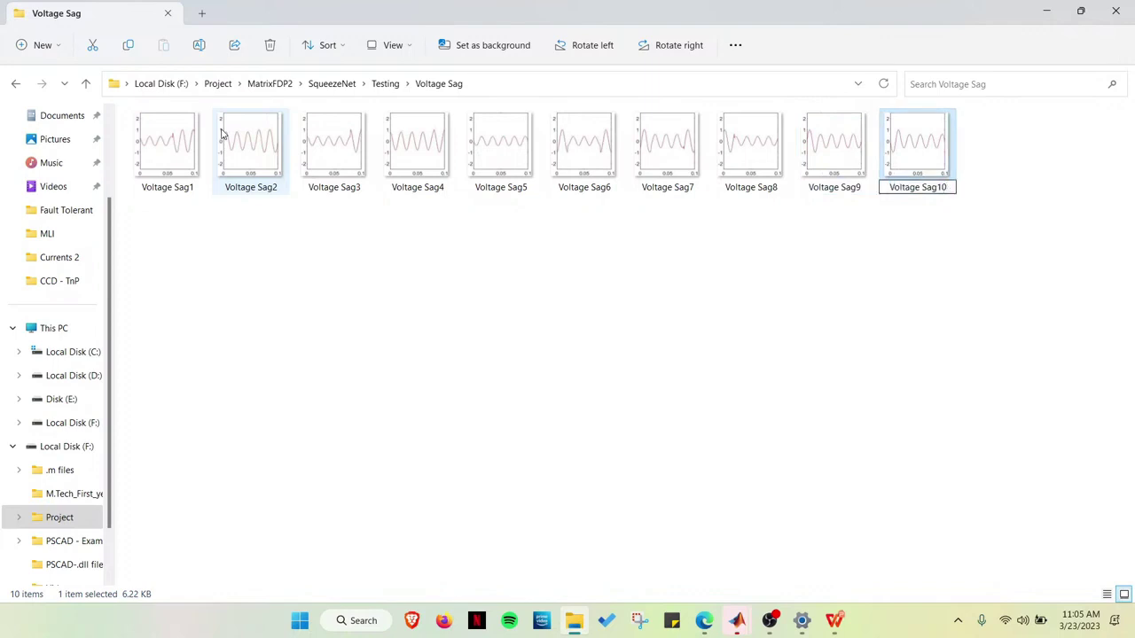
{"action": "key", "text": "Return"}
Open the Voltage Swell folder under Testing and rename its second image, Voltage Swell16, as Voltage Swell2
{"action": "key", "text": "alt+Up"}
{"action": "key", "text": "Right"}
{"action": "key", "text": "Return"}
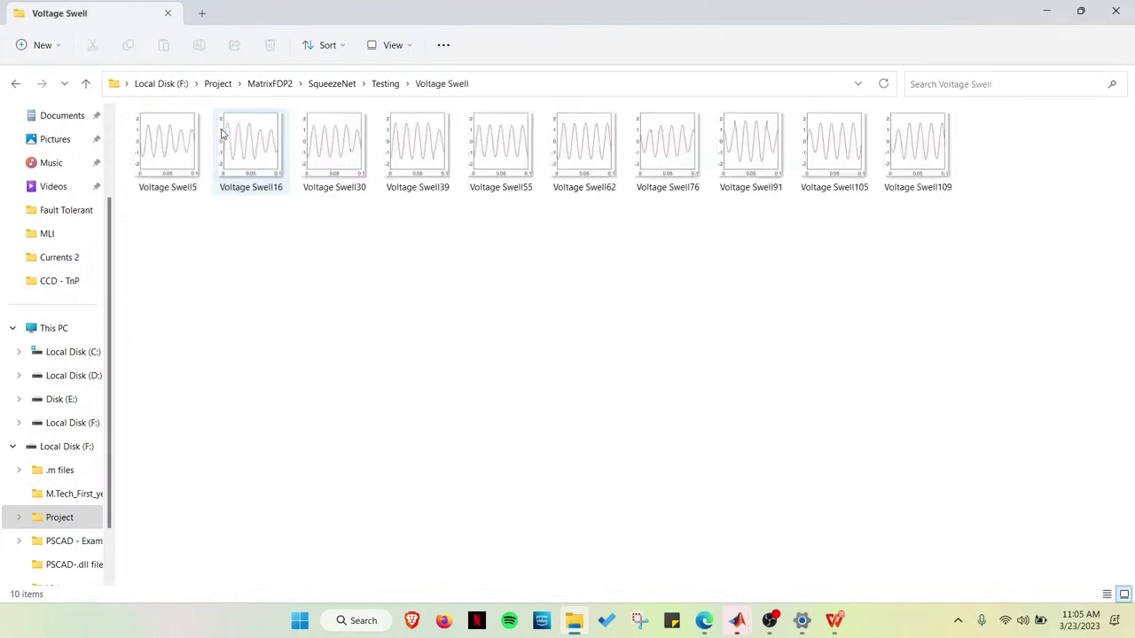
{"action": "left_click", "coordinate": [222, 133]}
{"action": "key", "text": "F2"}
{"action": "key", "text": "End"}
{"action": "key", "text": "BackSpace"}
{"action": "key", "text": "BackSpace"}
{"action": "type", "text": "2"}
{"action": "key", "text": "Return"}
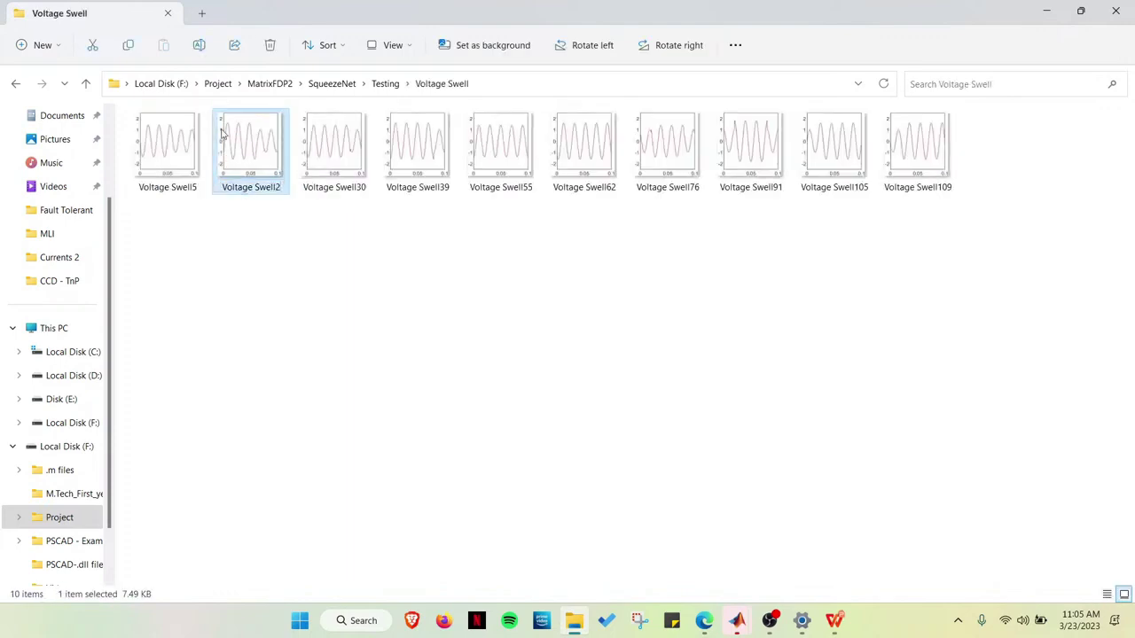
Rename the first image in the Voltage Swell folder, Voltage Swell5, as Voltage Swell1
{"action": "key", "text": "Left"}
{"action": "key", "text": "F2"}
{"action": "key", "text": "End"}
{"action": "key", "text": "BackSpace"}
{"action": "type", "text": "1"}
{"action": "key", "text": "Return"}
Rename the third and fourth images, Voltage Swell30 and Voltage Swell39, as Voltage Swell3 and Voltage Swell4
{"action": "key", "text": "Right"}
{"action": "key", "text": "Right"}
{"action": "key", "text": "F2"}
{"action": "key", "text": "End"}
{"action": "key", "text": "BackSpace"}
{"action": "key", "text": "Return"}
{"action": "key", "text": "Right"}
{"action": "key", "text": "F2"}
{"action": "key", "text": "End"}
{"action": "key", "text": "BackSpace"}
{"action": "key", "text": "BackSpace"}
{"action": "type", "text": "4"}
{"action": "key", "text": "Return"}
Rename the fifth and sixth images, Voltage Swell55 and Voltage Swell62, as Voltage Swell5 and Voltage Swell6
{"action": "key", "text": "Right"}
{"action": "key", "text": "F2"}
{"action": "key", "text": "End"}
{"action": "key", "text": "BackSpace"}
{"action": "key", "text": "Return"}
{"action": "key", "text": "Right"}
{"action": "key", "text": "F2"}
{"action": "key", "text": "End"}
{"action": "key", "text": "BackSpace"}
{"action": "key", "text": "Return"}
Rename the seventh and eighth images, Voltage Swell76 and Voltage Swell91, as Voltage Swell7 and Voltage Swell8
{"action": "key", "text": "Right"}
{"action": "key", "text": "F2"}
{"action": "key", "text": "End"}
{"action": "key", "text": "BackSpace"}
{"action": "key", "text": "Return"}
{"action": "key", "text": "Right"}
{"action": "key", "text": "F2"}
{"action": "key", "text": "End"}
{"action": "key", "text": "BackSpace"}
{"action": "key", "text": "BackSpace"}
{"action": "type", "text": "8"}
{"action": "key", "text": "Return"}
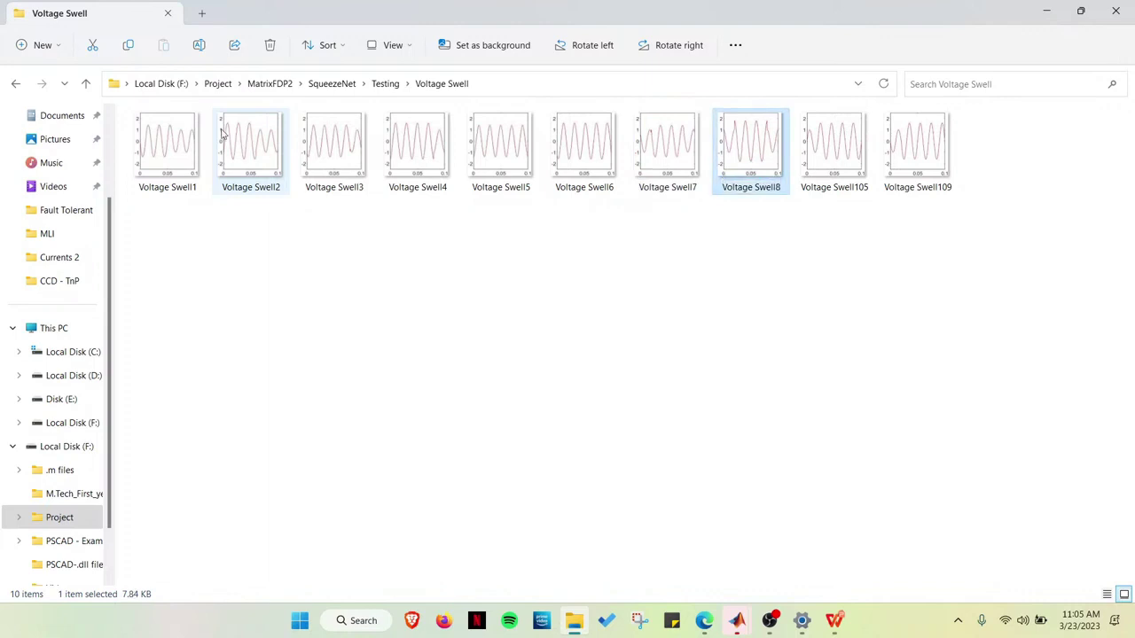
Rename the ninth image in the Voltage Swell folder, Voltage Swell105, as Voltage Swell9
{"action": "key", "text": "Right"}
{"action": "key", "text": "F2"}
{"action": "key", "text": "End"}
{"action": "key", "text": "BackSpace"}
{"action": "key", "text": "BackSpace"}
{"action": "key", "text": "BackSpace"}
{"action": "type", "text": "9"}
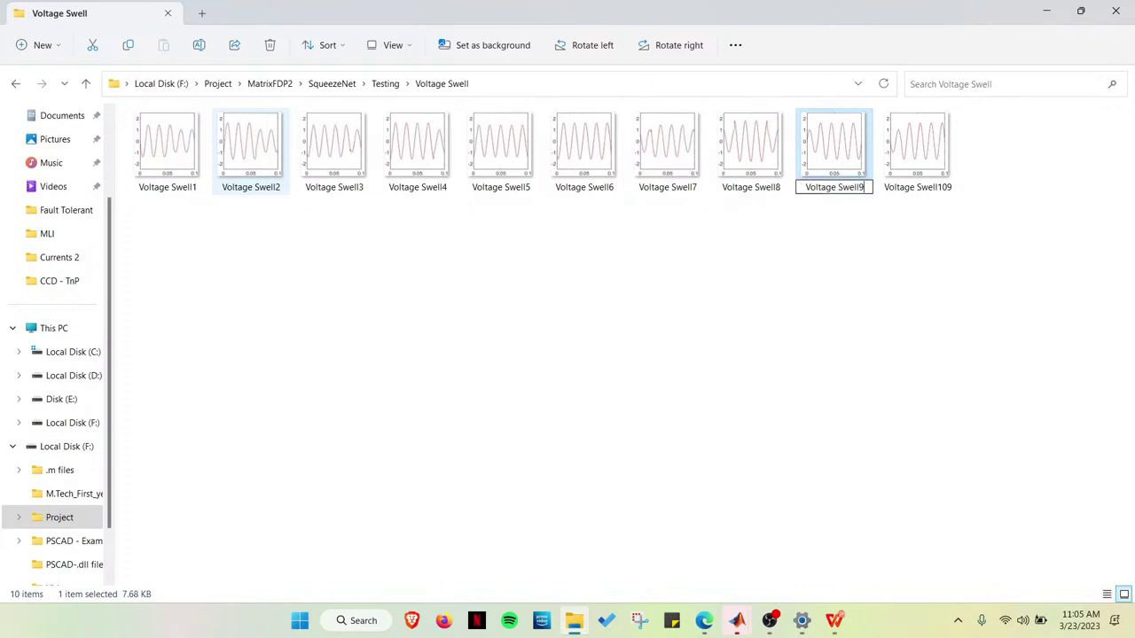
{"action": "key", "text": "ctrl+a"}
{"action": "key", "text": "BackSpace"}
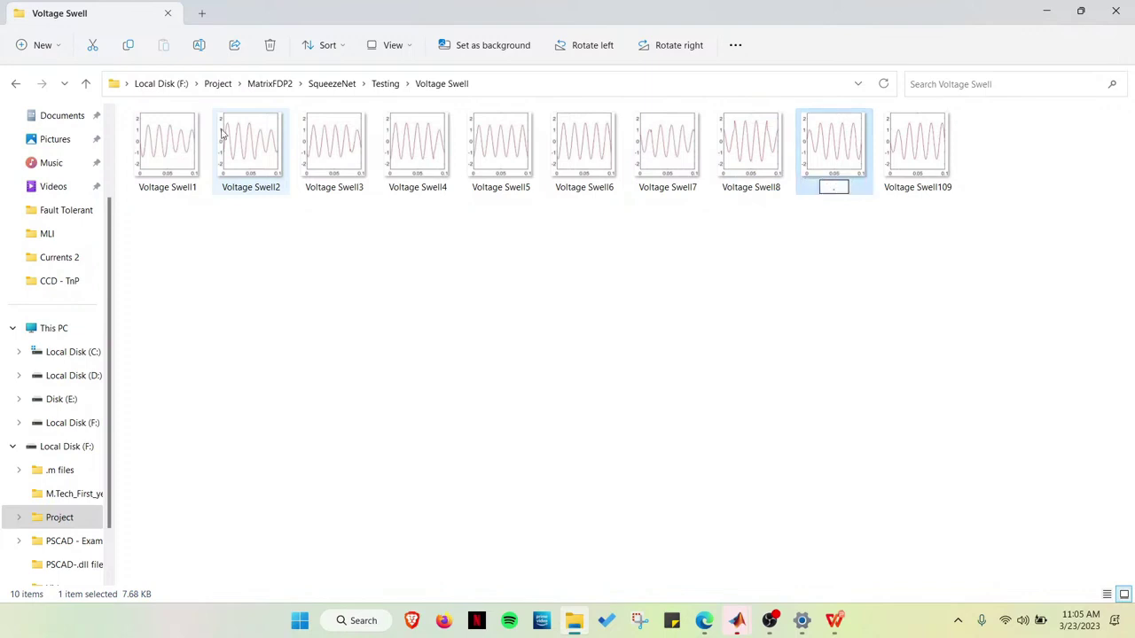
{"action": "key", "text": "ctrl+z"}
{"action": "key", "text": "Return"}
Rename the last image, Voltage Swell109, as Voltage Swell10 and return to the Testing folder
{"action": "key", "text": "Right"}
{"action": "key", "text": "F2"}
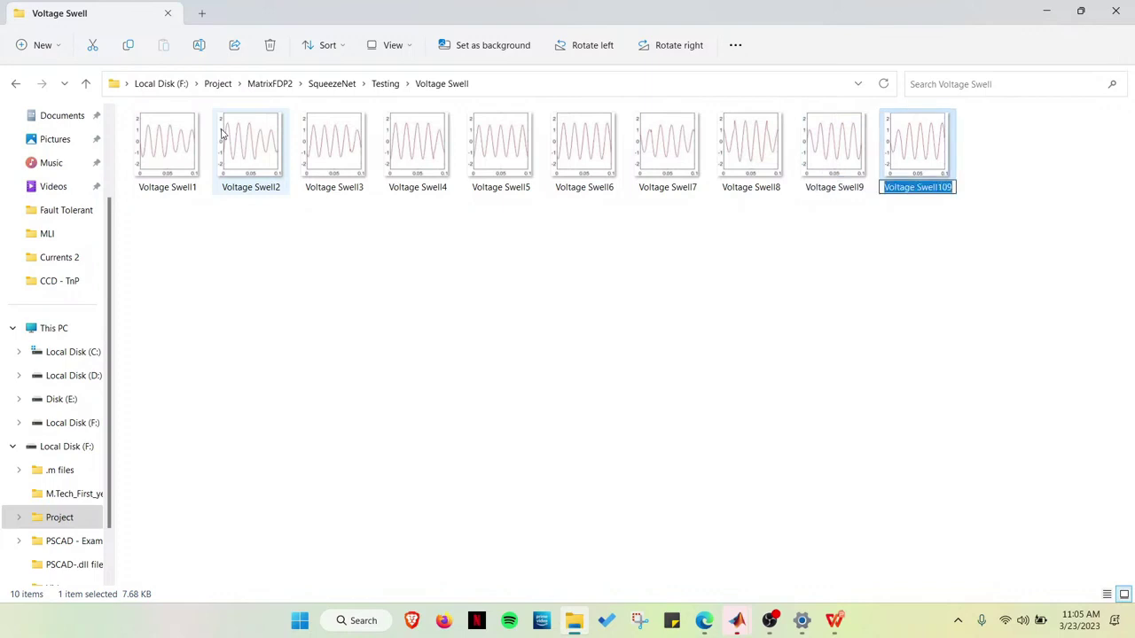
{"action": "key", "text": "End"}
{"action": "key", "text": "BackSpace"}
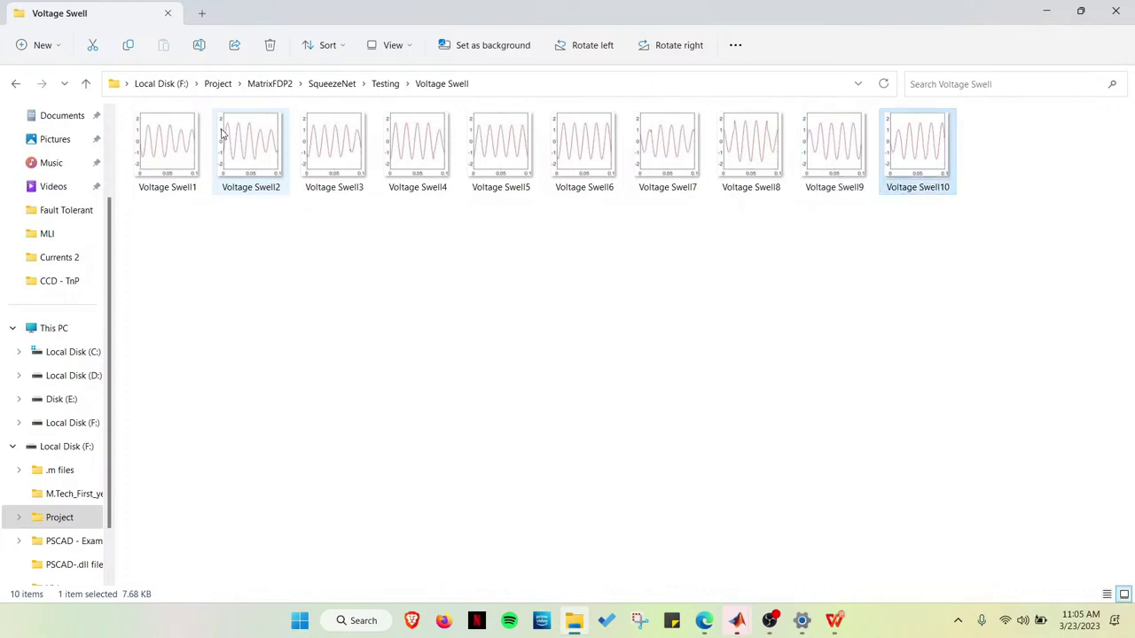
{"action": "key", "text": "BackSpace"}
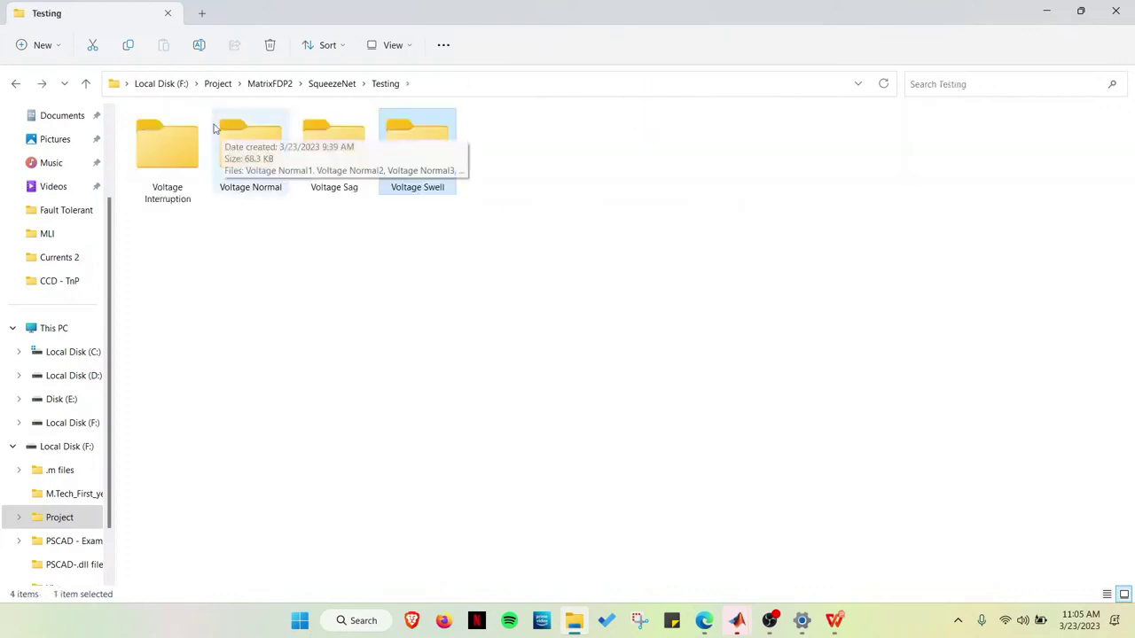
Switch to Deep Network Designer, export the trained network and results to the workspace, and minimize the designer window
{"action": "left_click", "coordinate": [738, 622]}
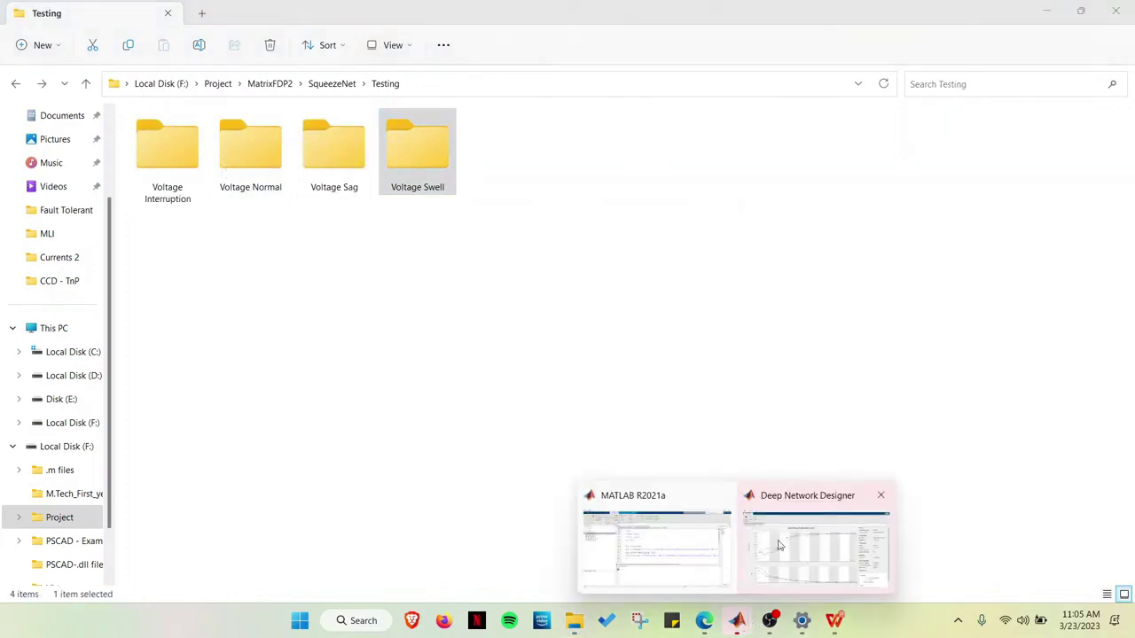
{"action": "left_click", "coordinate": [780, 542]}
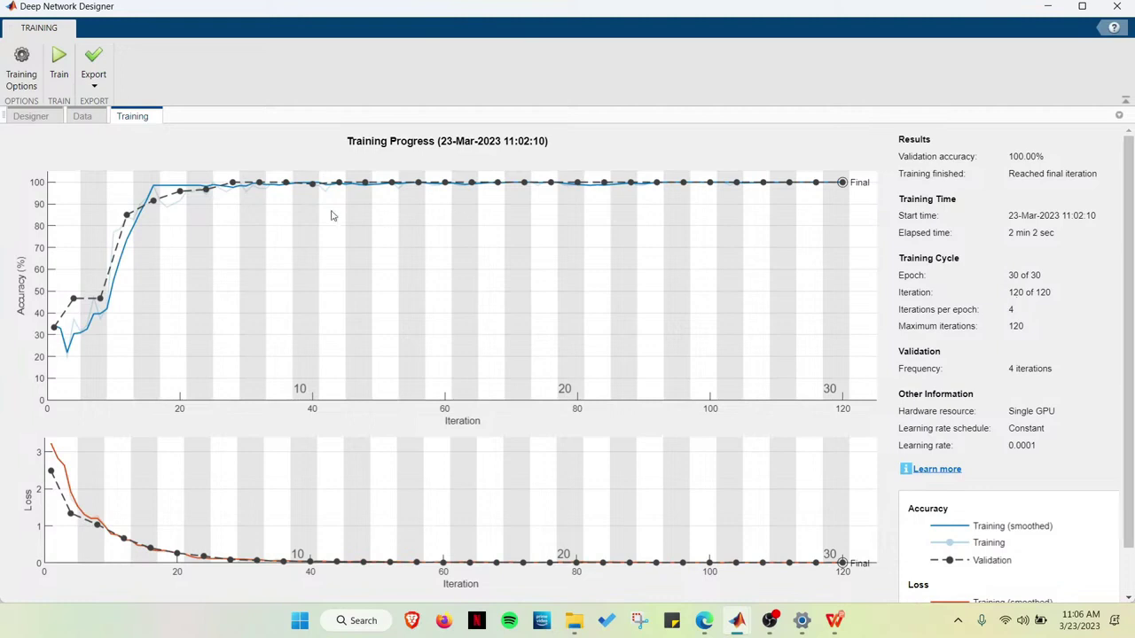
{"action": "left_click", "coordinate": [101, 89]}
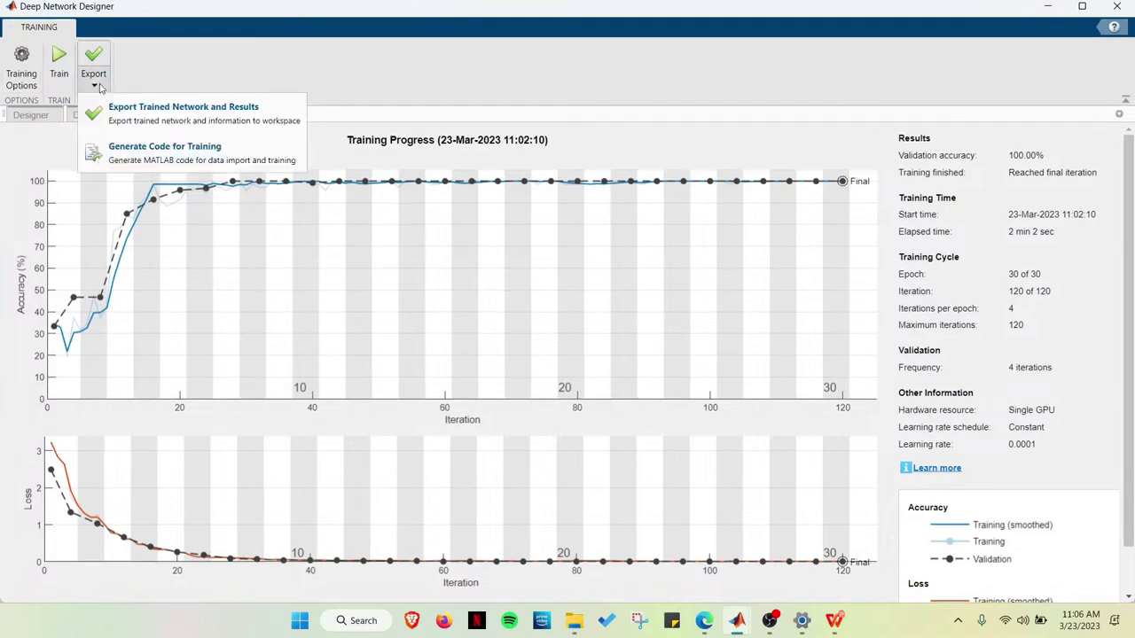
{"action": "left_click", "coordinate": [139, 118]}
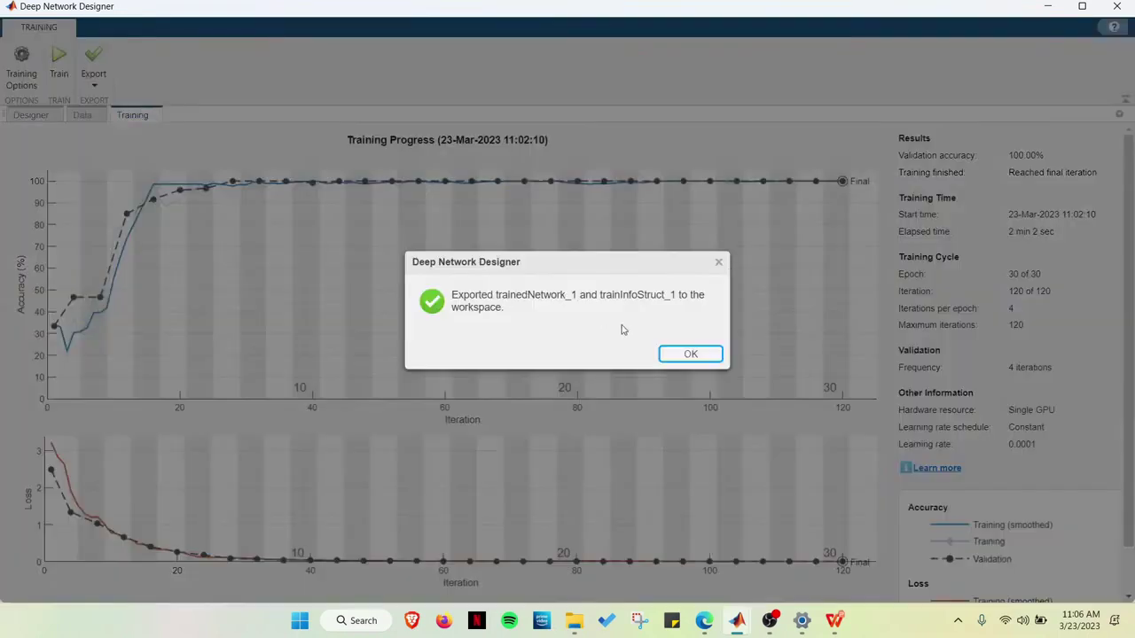
{"action": "left_click", "coordinate": [688, 354]}
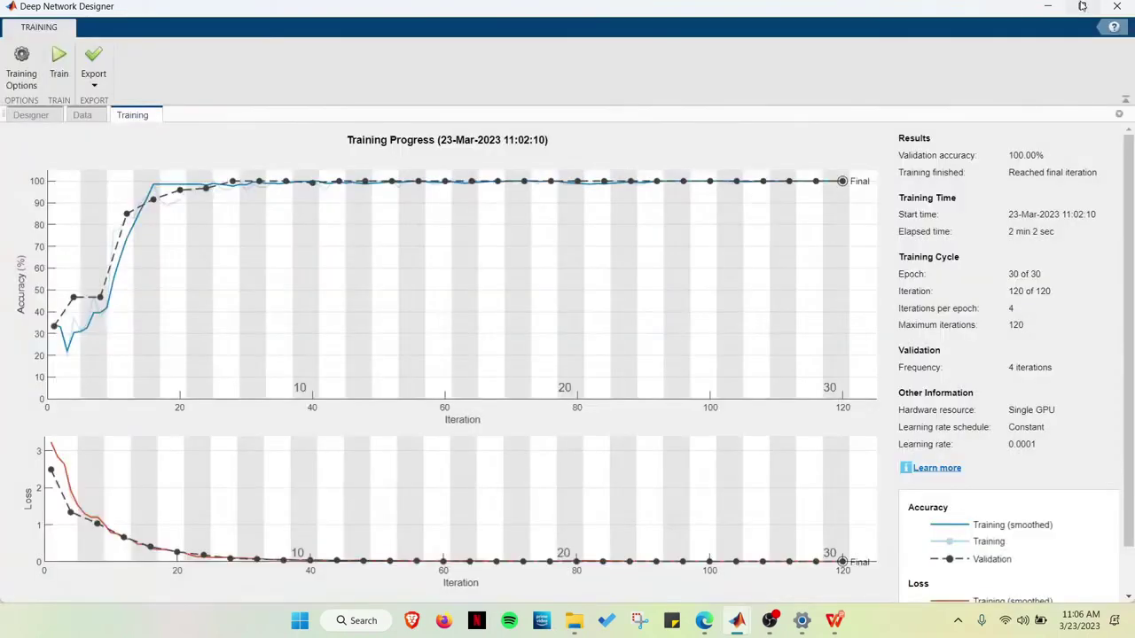
{"action": "left_click", "coordinate": [1042, 8]}
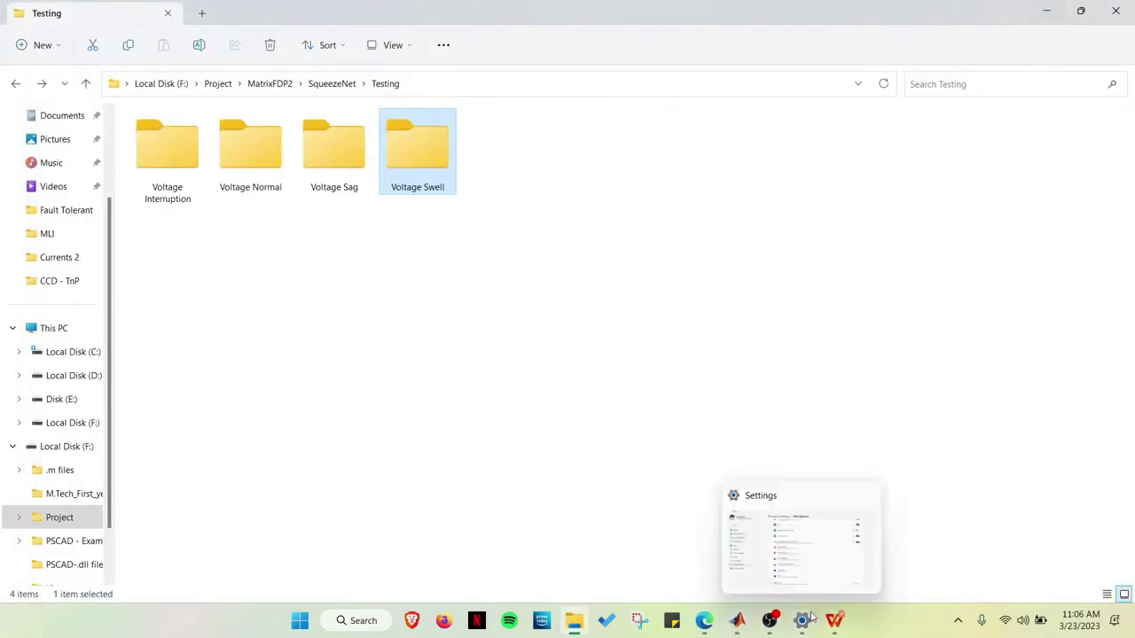
Switch to the main MATLAB window and widen the workspace variable list so the trained network's value column shows
{"action": "mouse_move", "coordinate": [747, 626]}
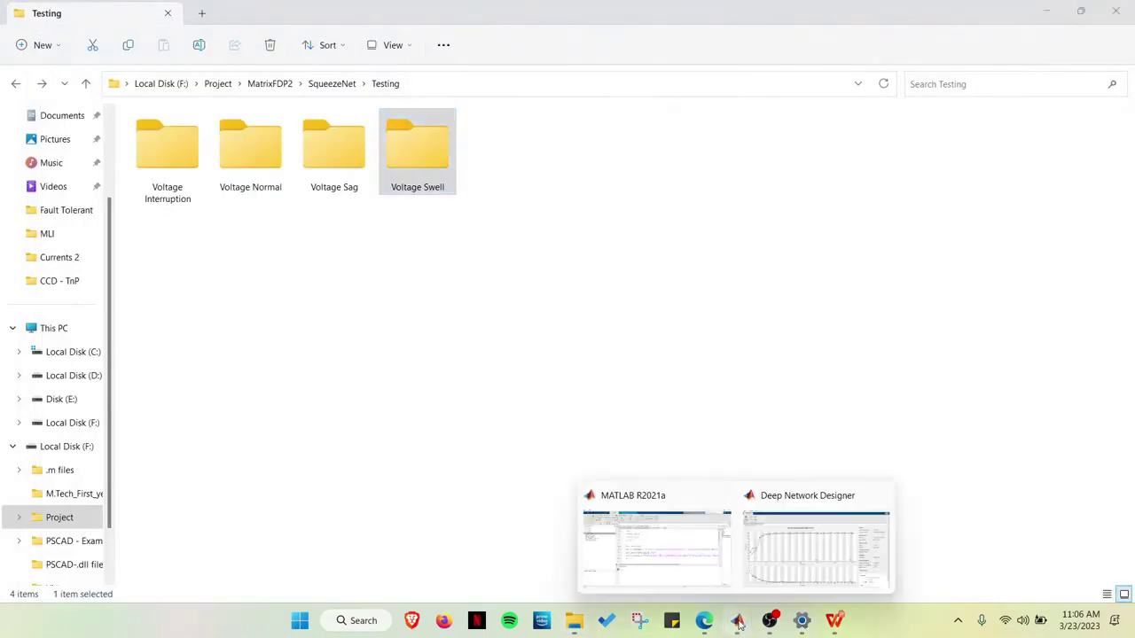
{"action": "left_click", "coordinate": [674, 561]}
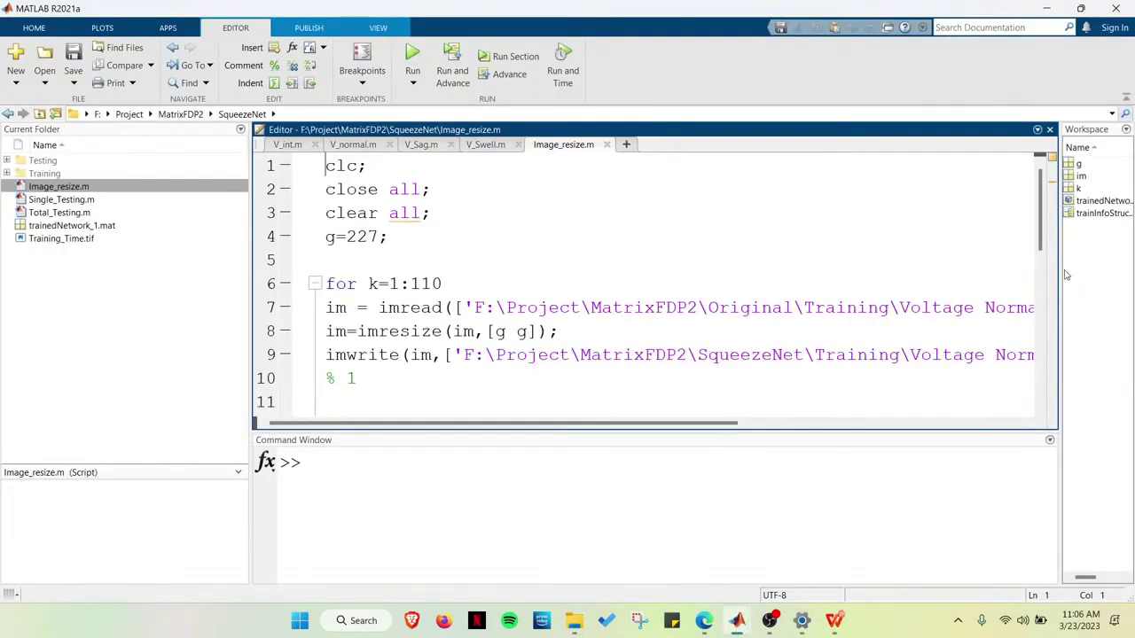
{"action": "left_click_drag", "start_coordinate": [1060, 270], "coordinate": [925, 265]}
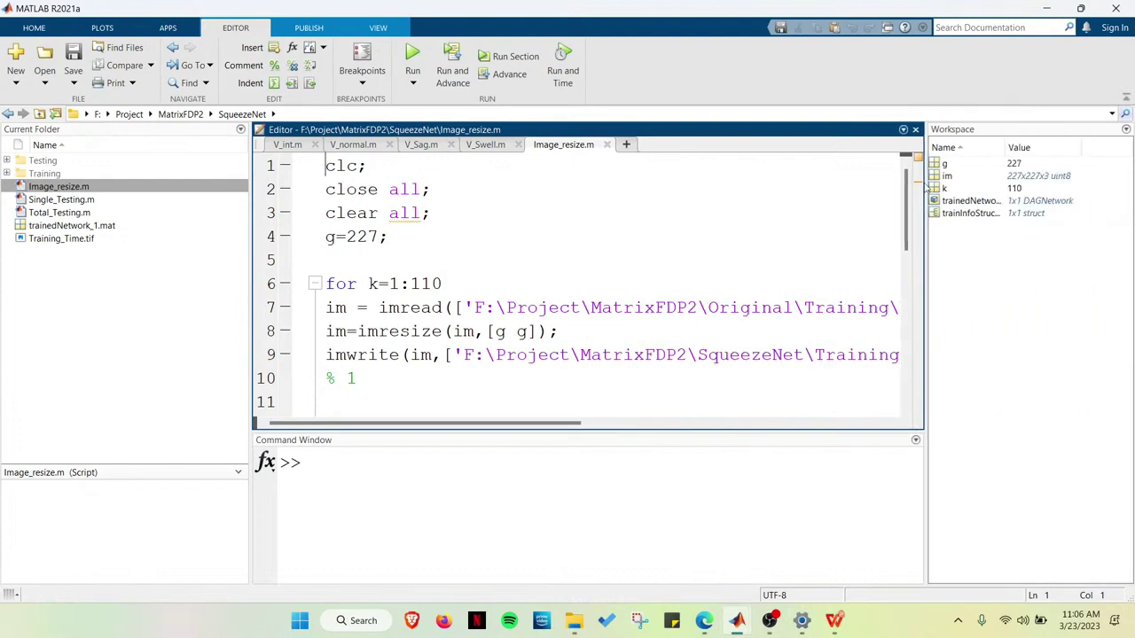
{"action": "left_click", "coordinate": [961, 202]}
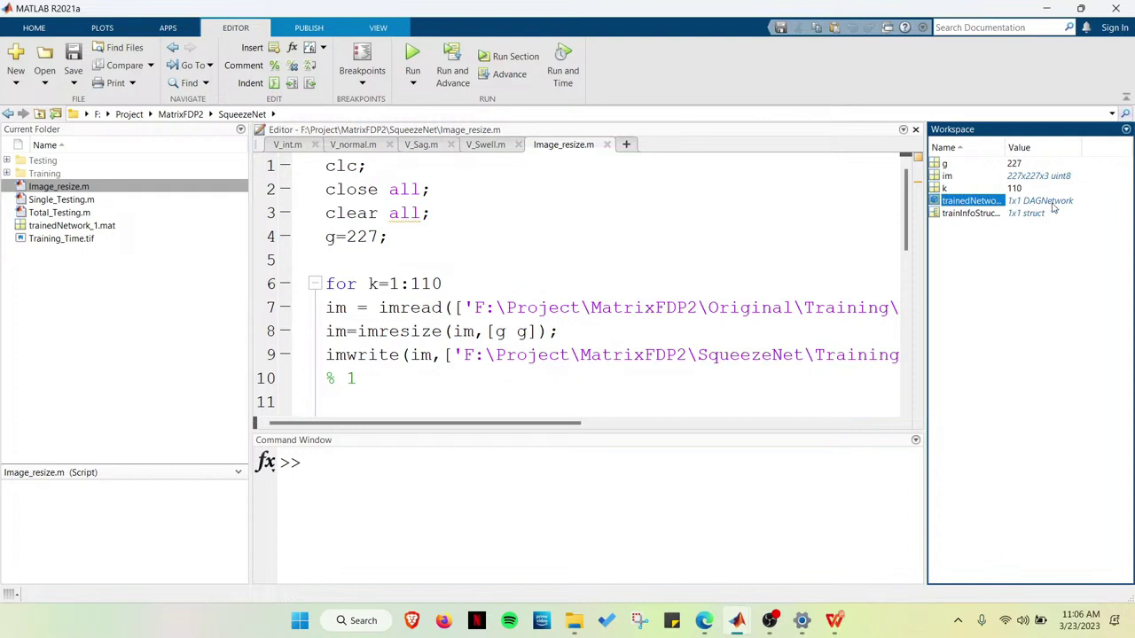
{"action": "left_click", "coordinate": [984, 202]}
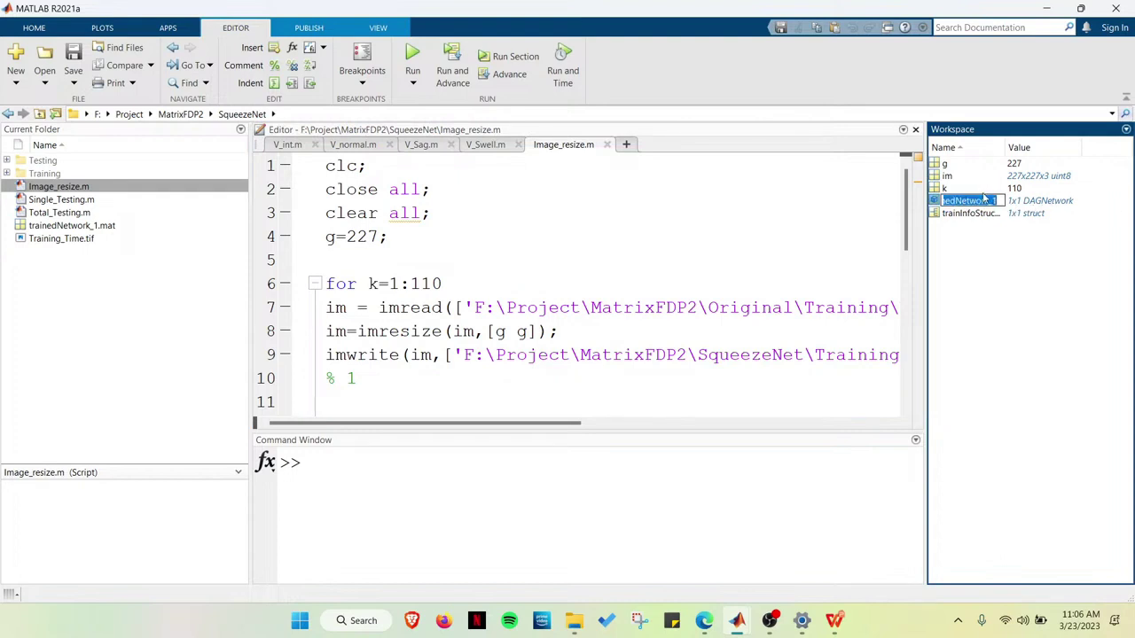
{"action": "key", "text": "Escape"}
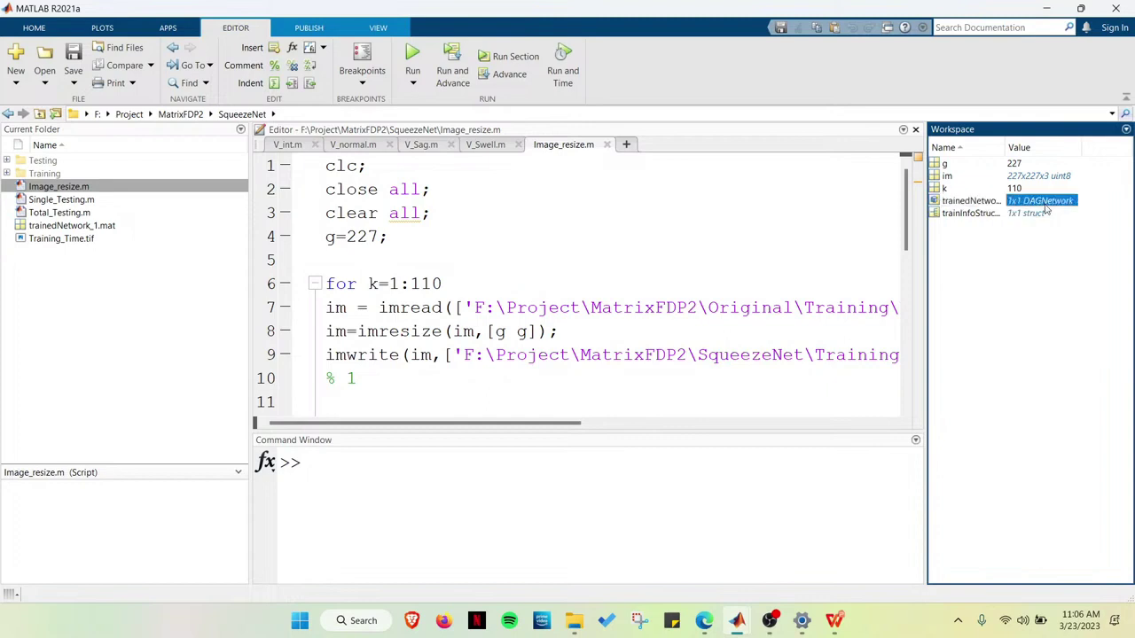
Save the trained network variable in the SqueezeNet folder as trainedNetwork_1.mat, overwriting the existing file
{"action": "right_click", "coordinate": [982, 209]}
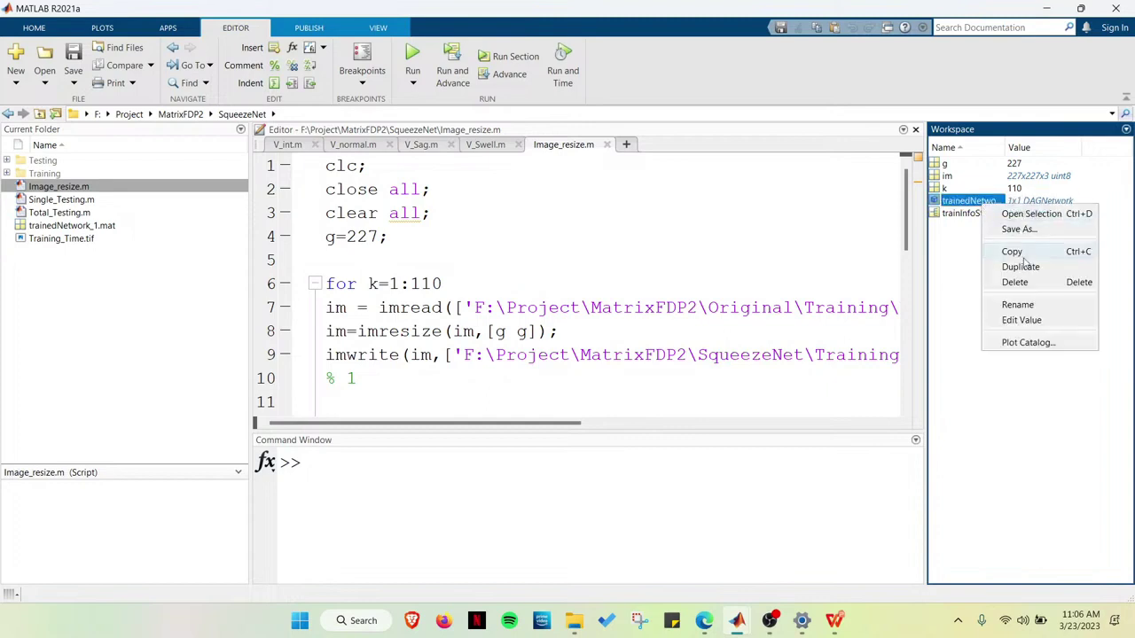
{"action": "left_click", "coordinate": [1025, 234]}
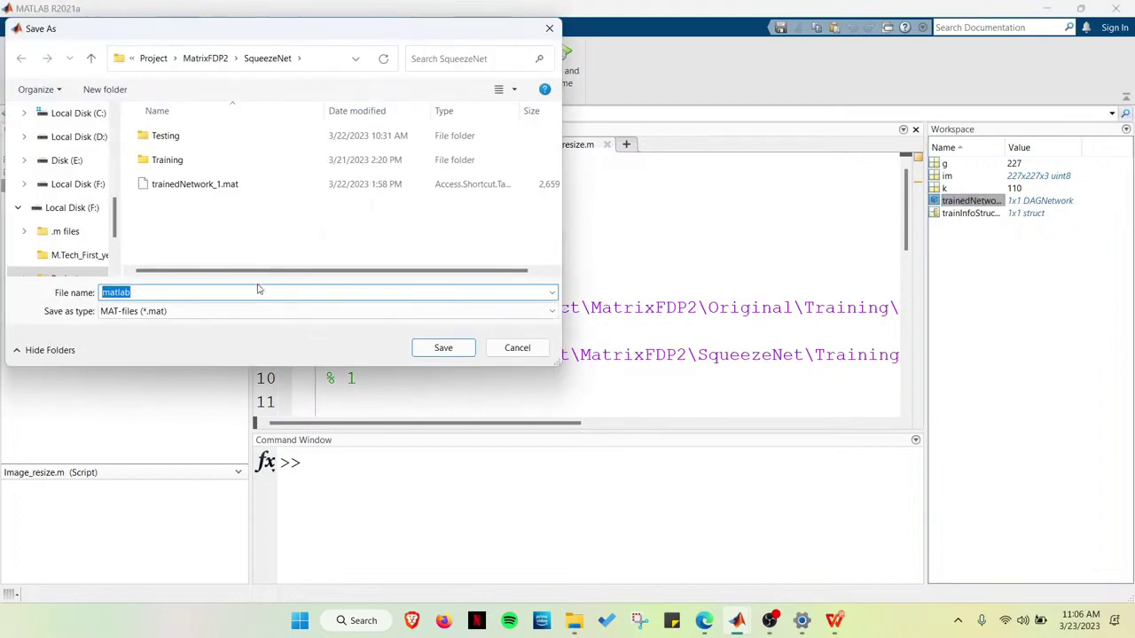
{"action": "left_click", "coordinate": [233, 184]}
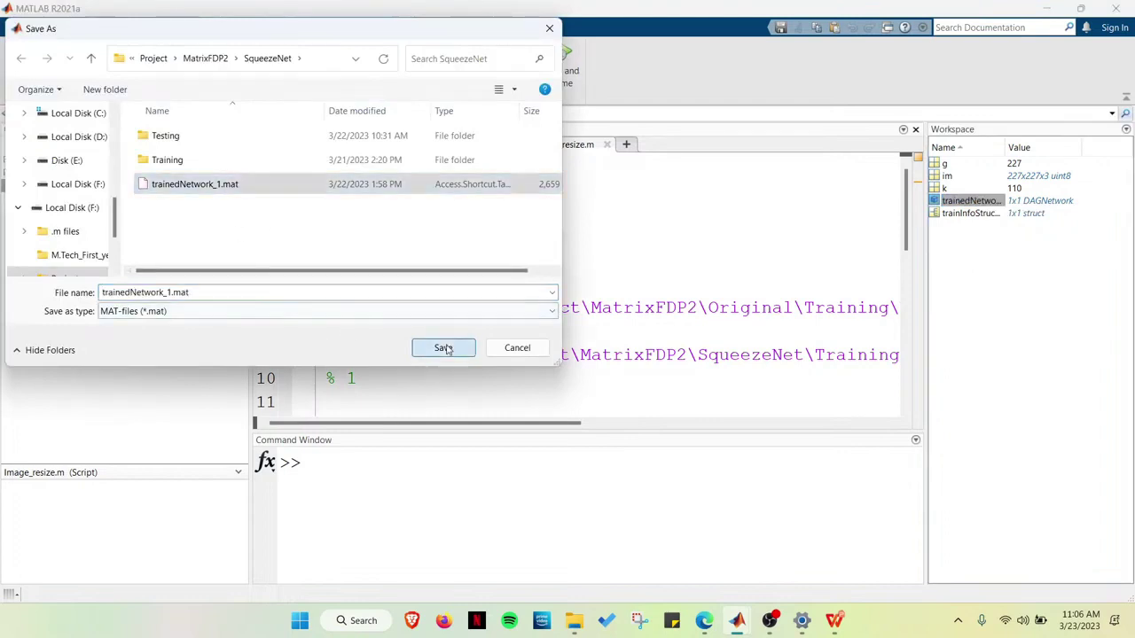
{"action": "left_click", "coordinate": [445, 346]}
{"action": "left_click", "coordinate": [603, 310]}
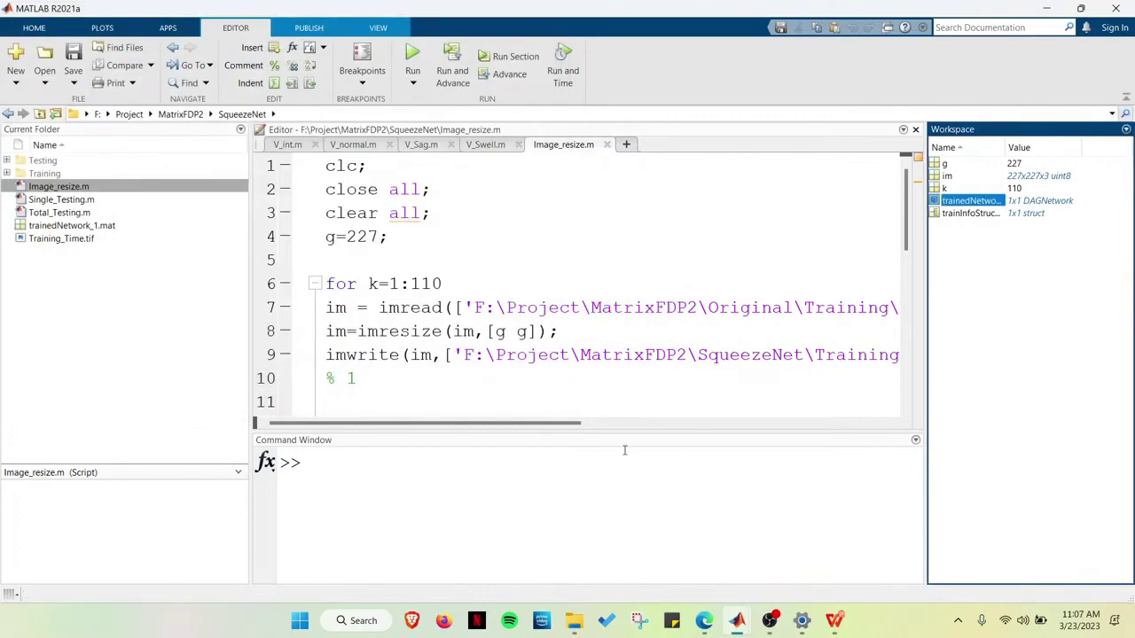
Open the Single_Testing.m script and review its code for loading the network and classifying a test image
{"action": "double_click", "coordinate": [55, 200]}
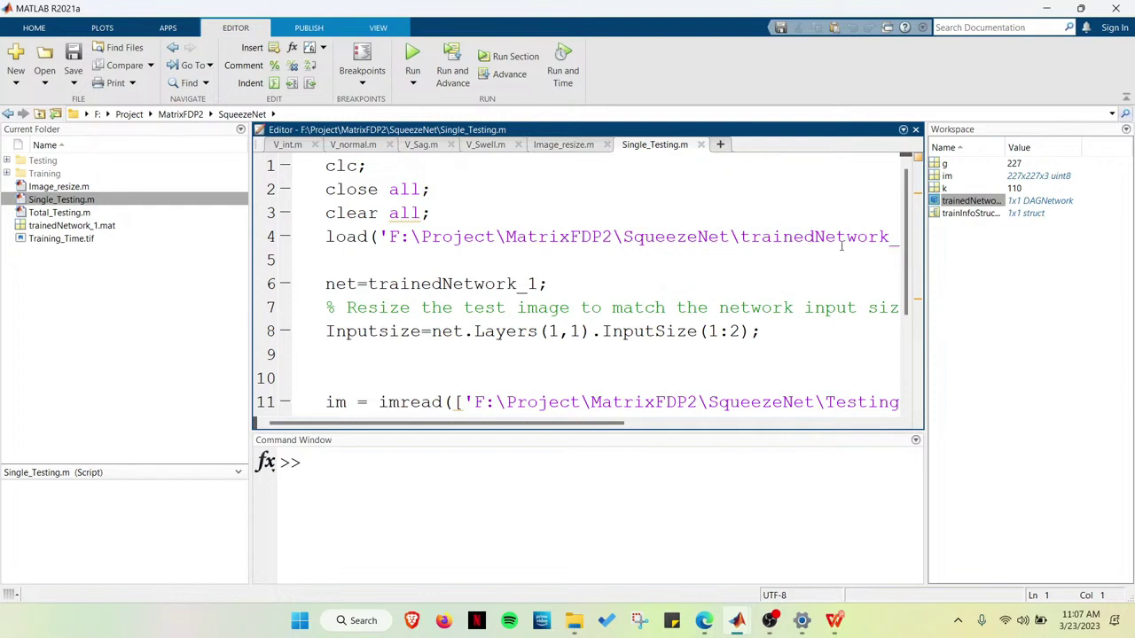
{"action": "scroll", "coordinate": [411, 343], "scroll_direction": "down", "scroll_amount": 2}
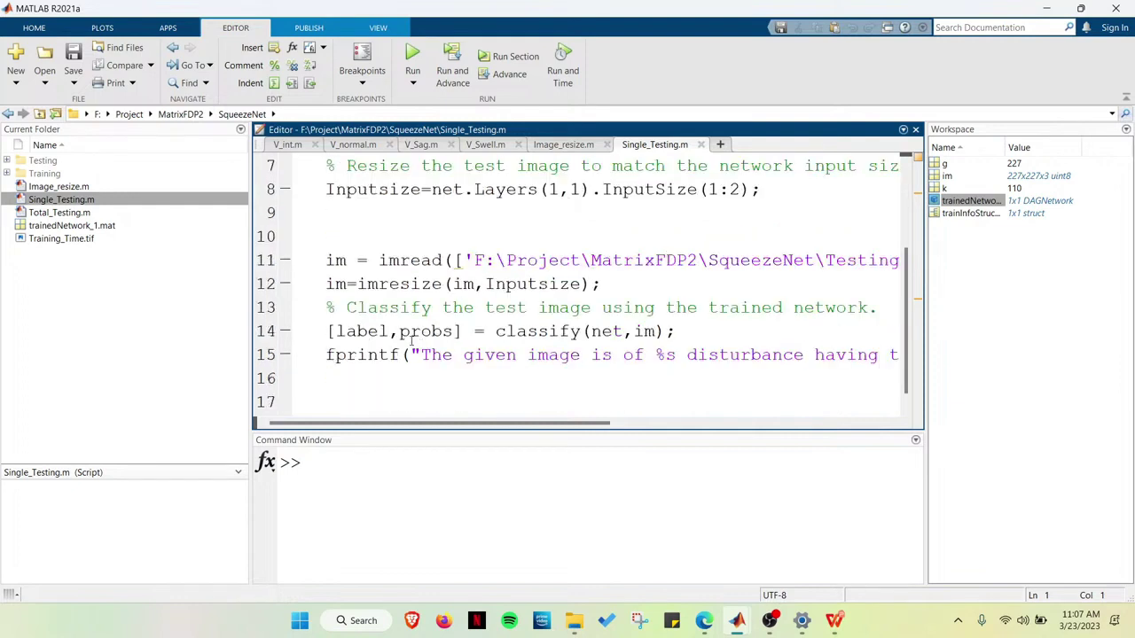